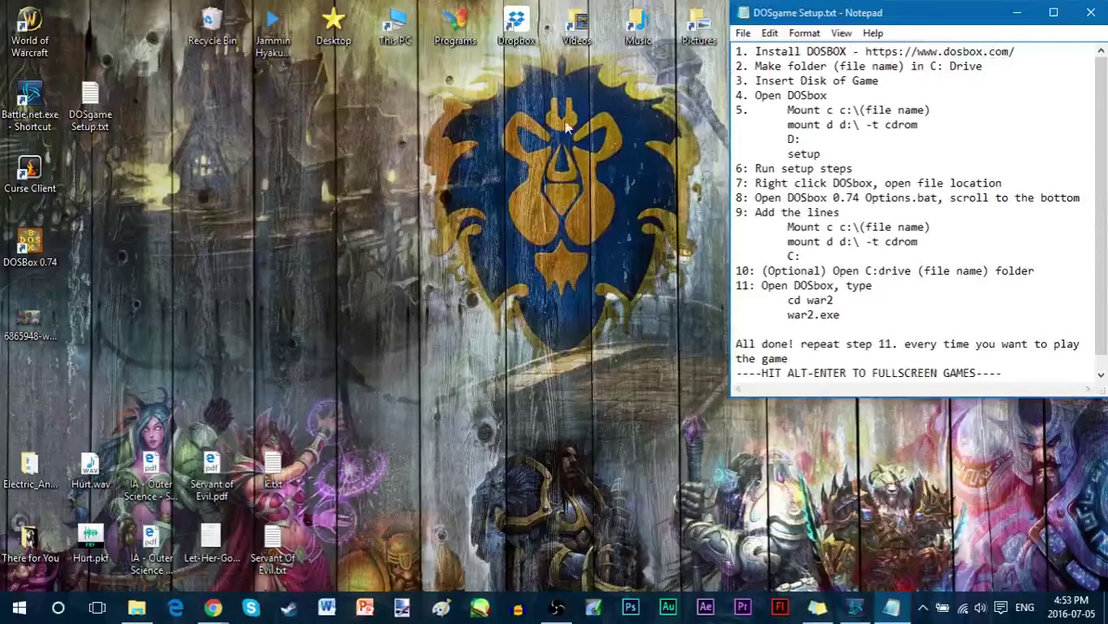
Show the DOSBox website's Downloads page in Chrome, then minimize the browser.
{"action": "mouse_move", "coordinate": [212, 608]}
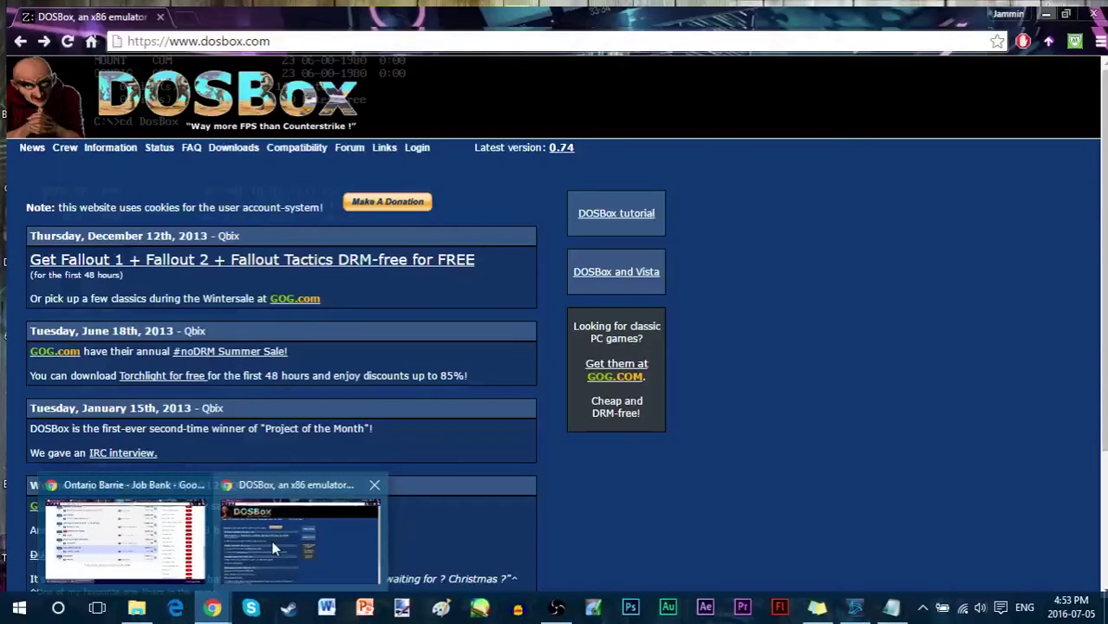
{"action": "left_click", "coordinate": [272, 548]}
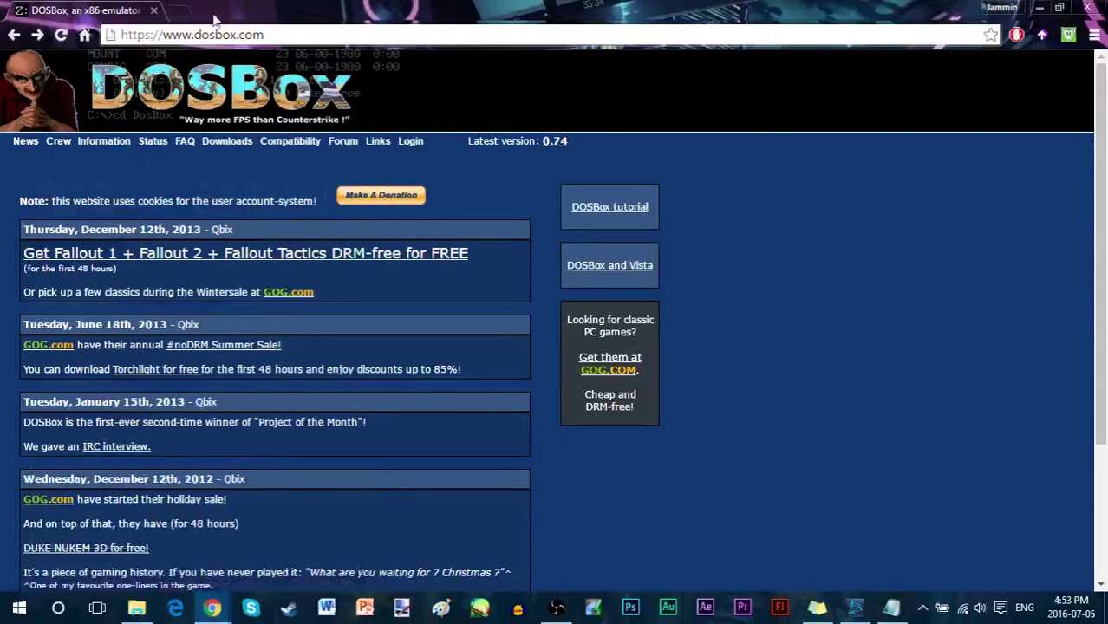
{"action": "left_click", "coordinate": [233, 147]}
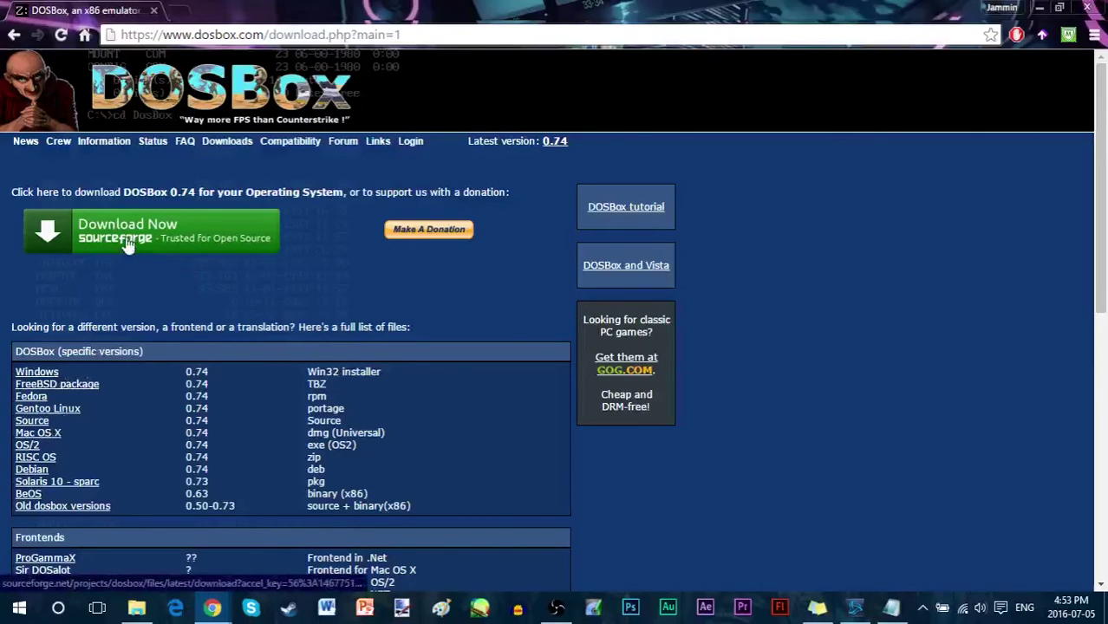
{"action": "left_click", "coordinate": [1039, 9]}
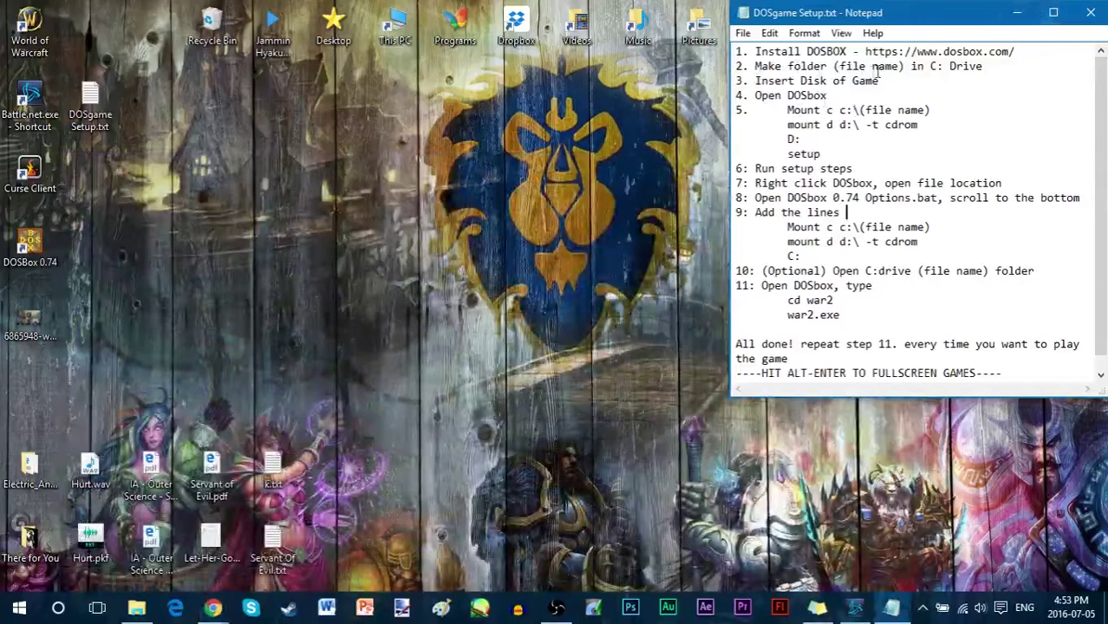
Open the Computer (C:) drive from This PC in File Explorer.
{"action": "left_click", "coordinate": [136, 609]}
{"action": "left_click", "coordinate": [600, 12]}
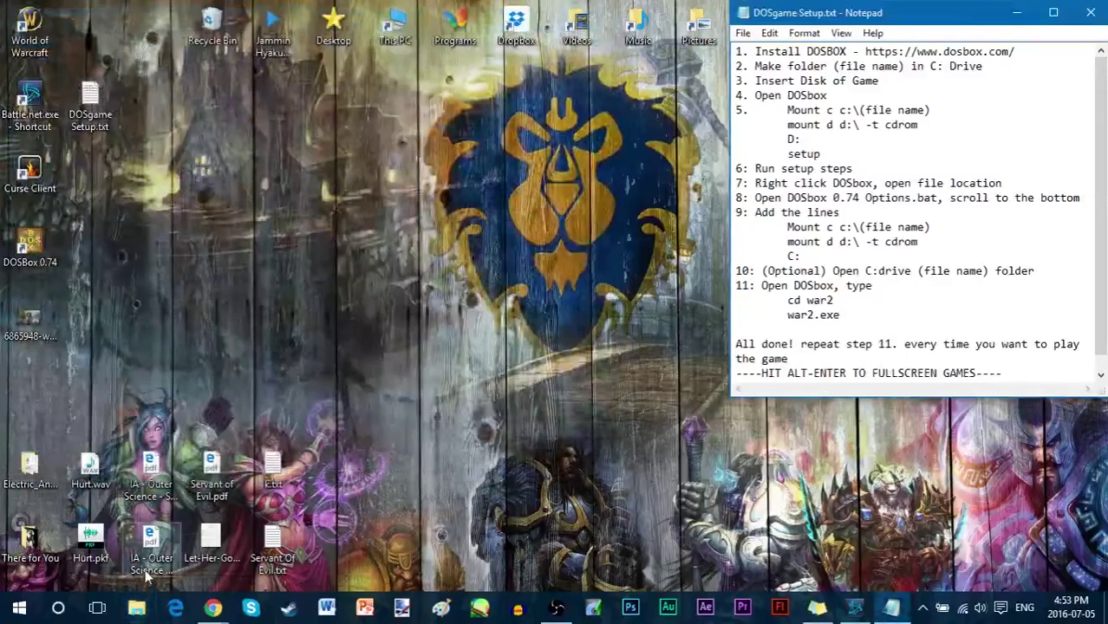
{"action": "left_click", "coordinate": [136, 609]}
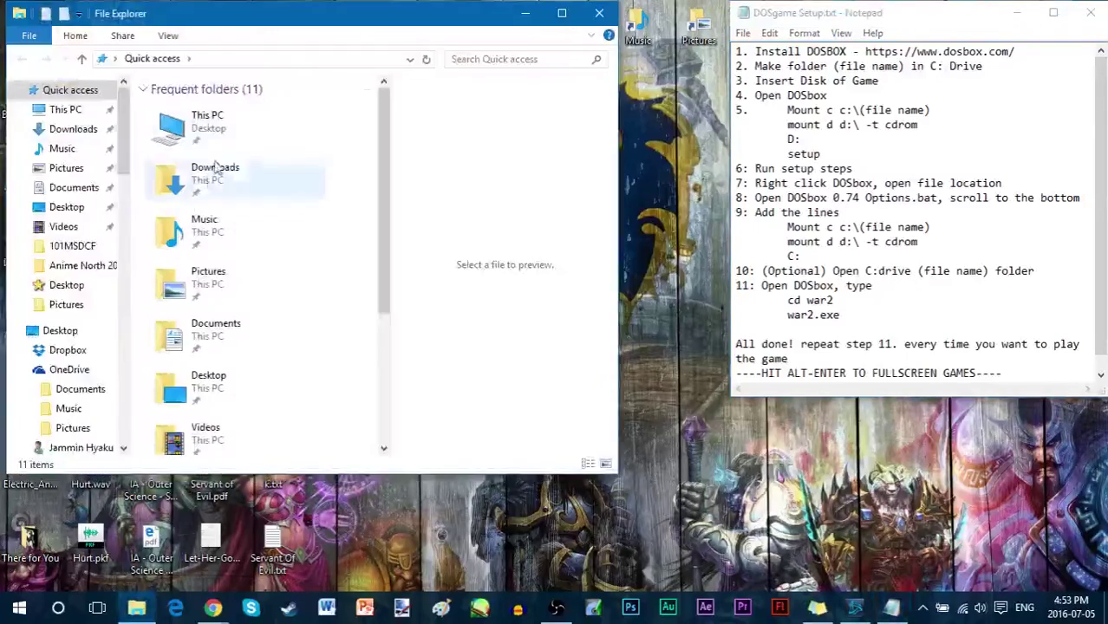
{"action": "double_click", "coordinate": [217, 126]}
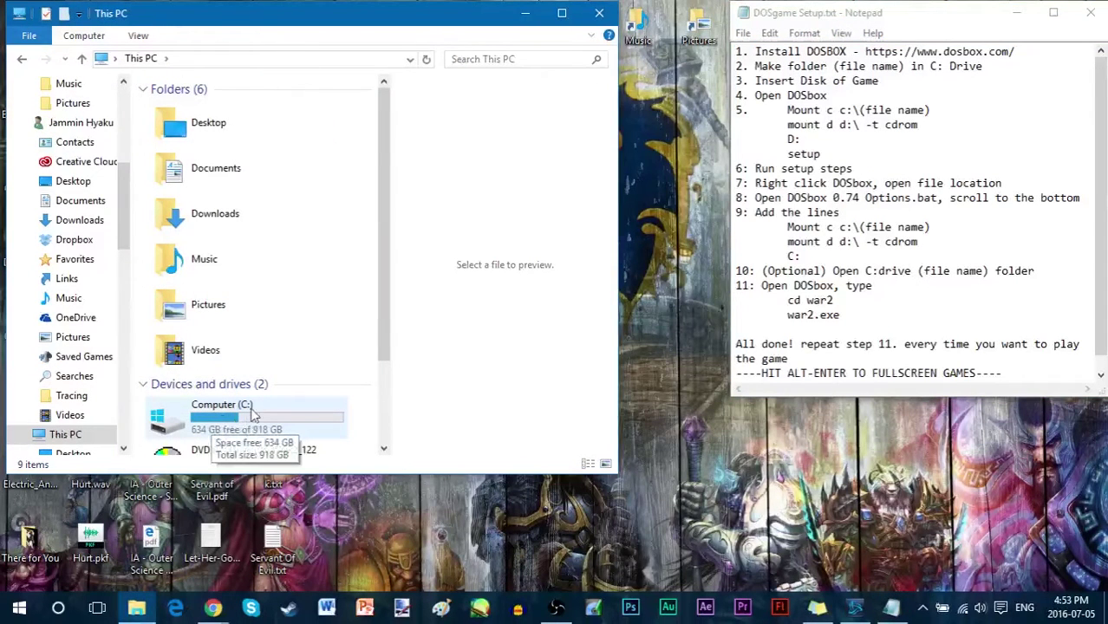
{"action": "scroll", "coordinate": [250, 428], "scroll_direction": "down", "scroll_amount": 2}
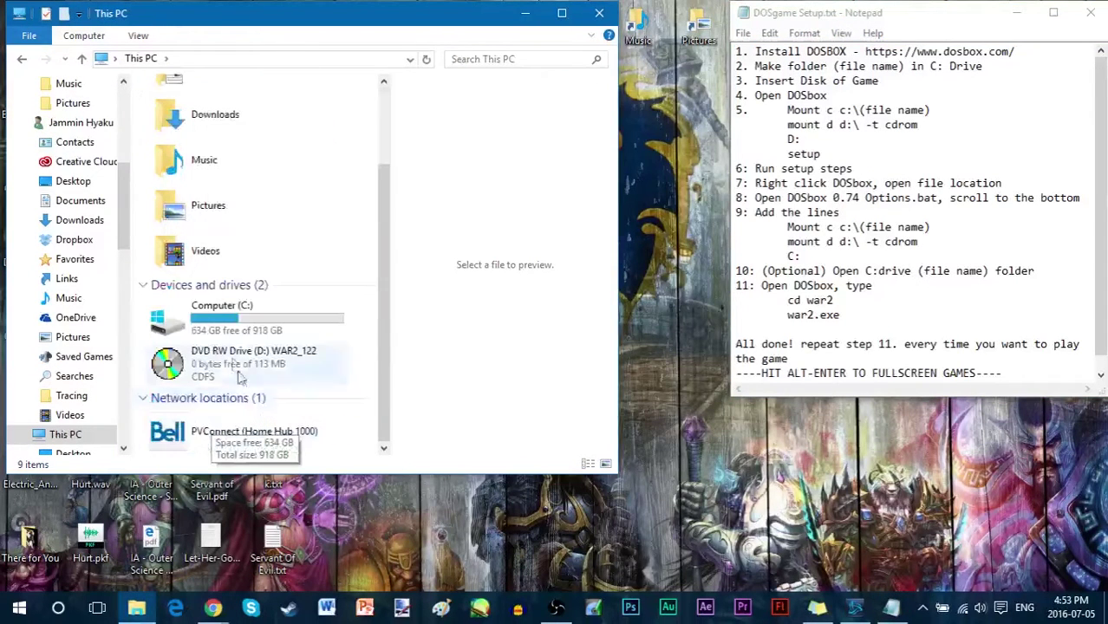
{"action": "double_click", "coordinate": [244, 319]}
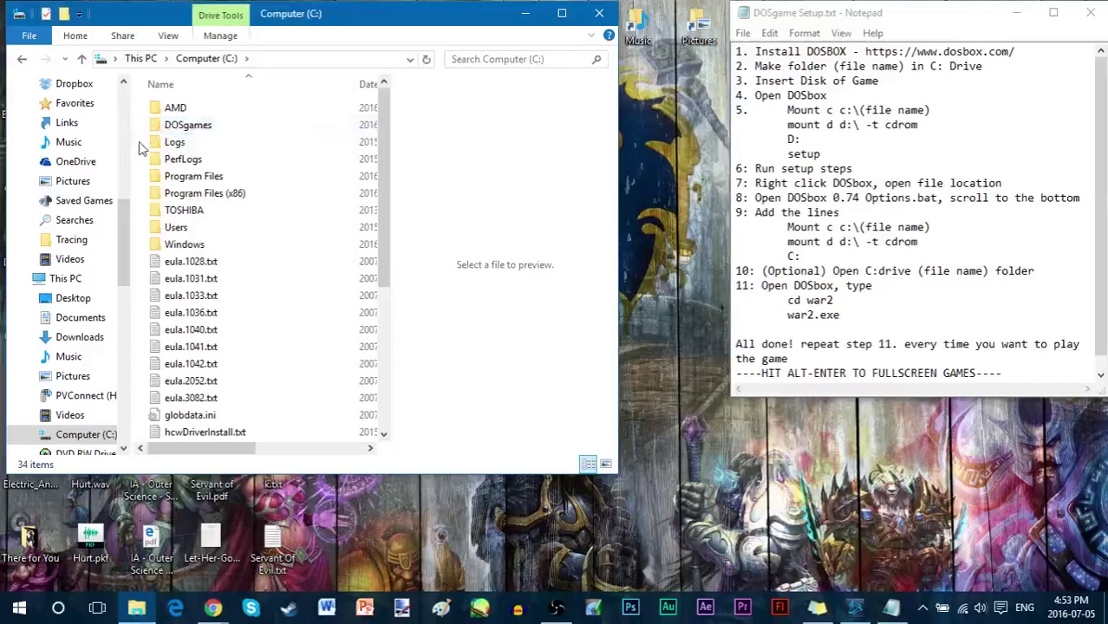
{"action": "right_click", "coordinate": [139, 144]}
{"action": "mouse_move", "coordinate": [260, 355]}
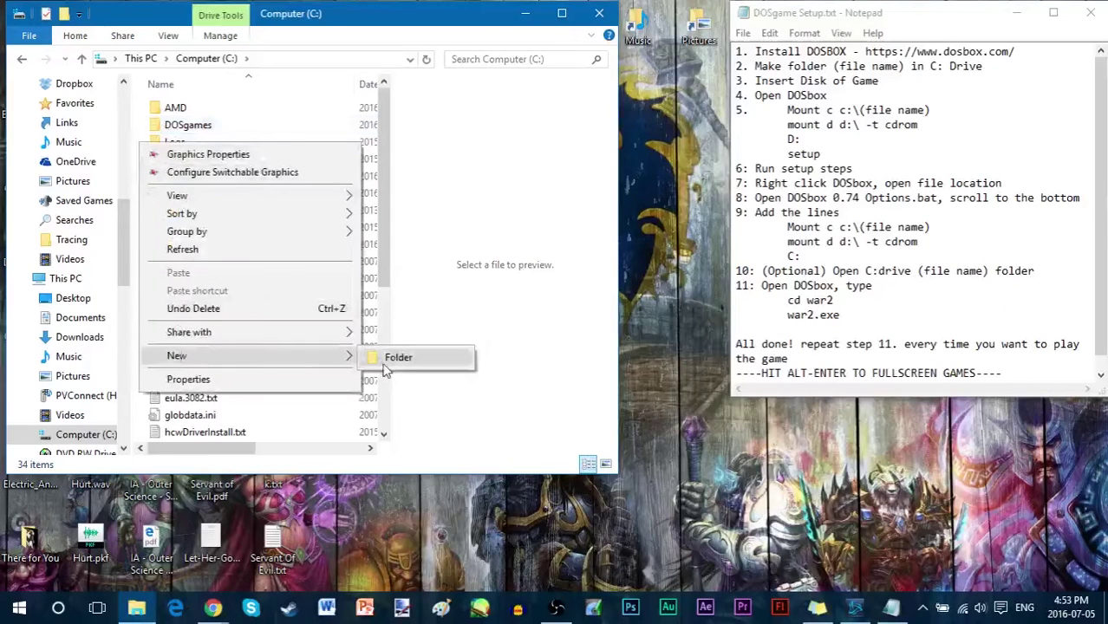
{"action": "left_click", "coordinate": [415, 308]}
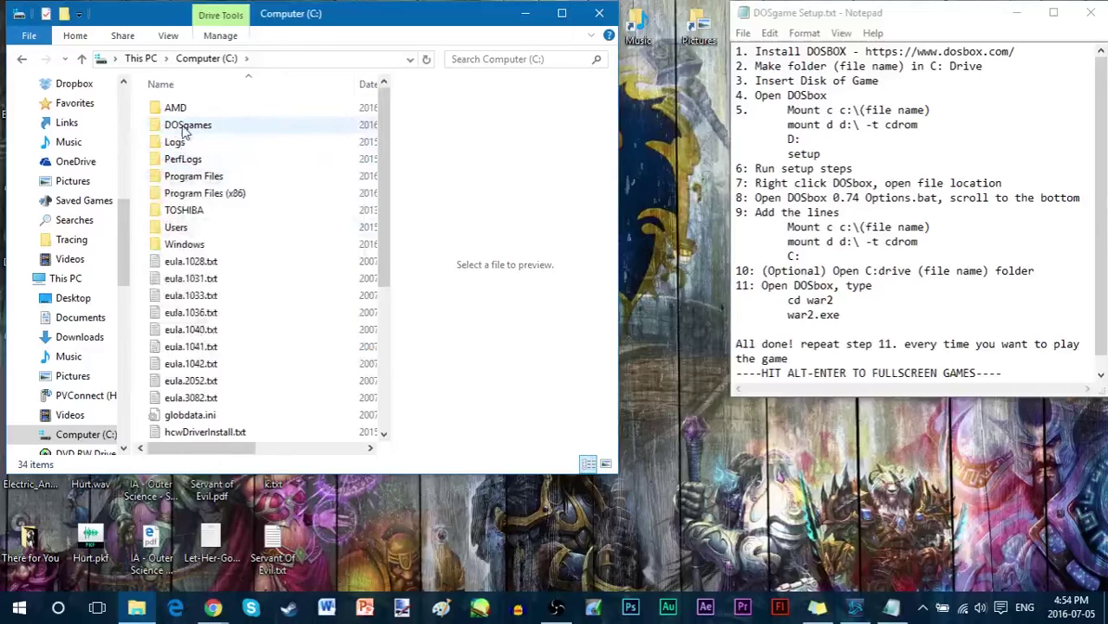
Look inside the DOSgames folder on the C: drive, return to the drive's root and close File Explorer.
{"action": "mouse_move", "coordinate": [183, 130]}
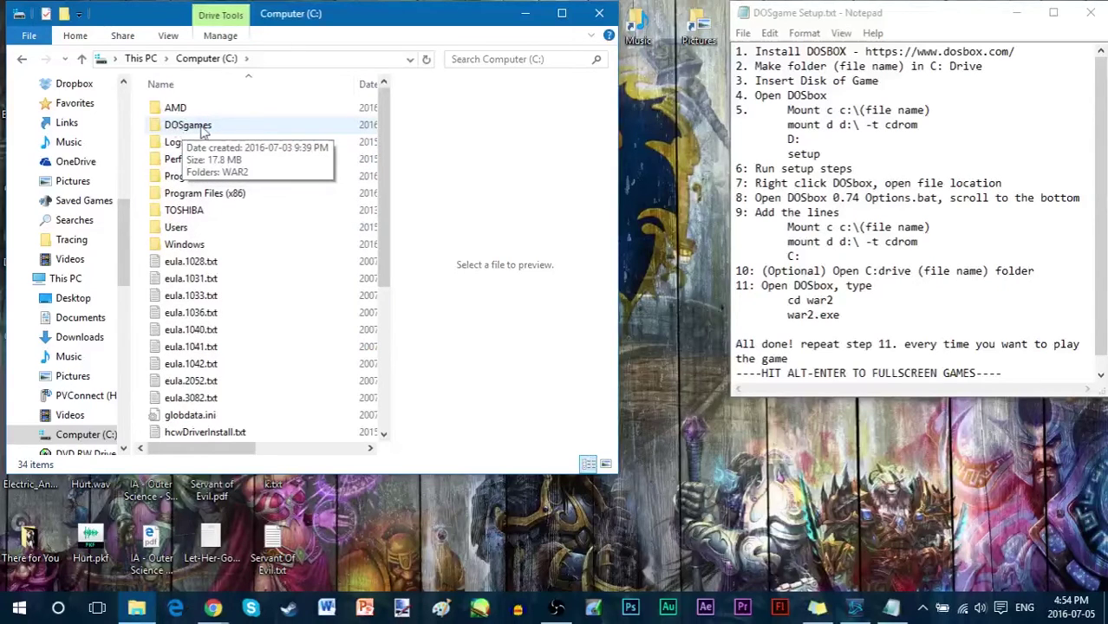
{"action": "left_click", "coordinate": [184, 129]}
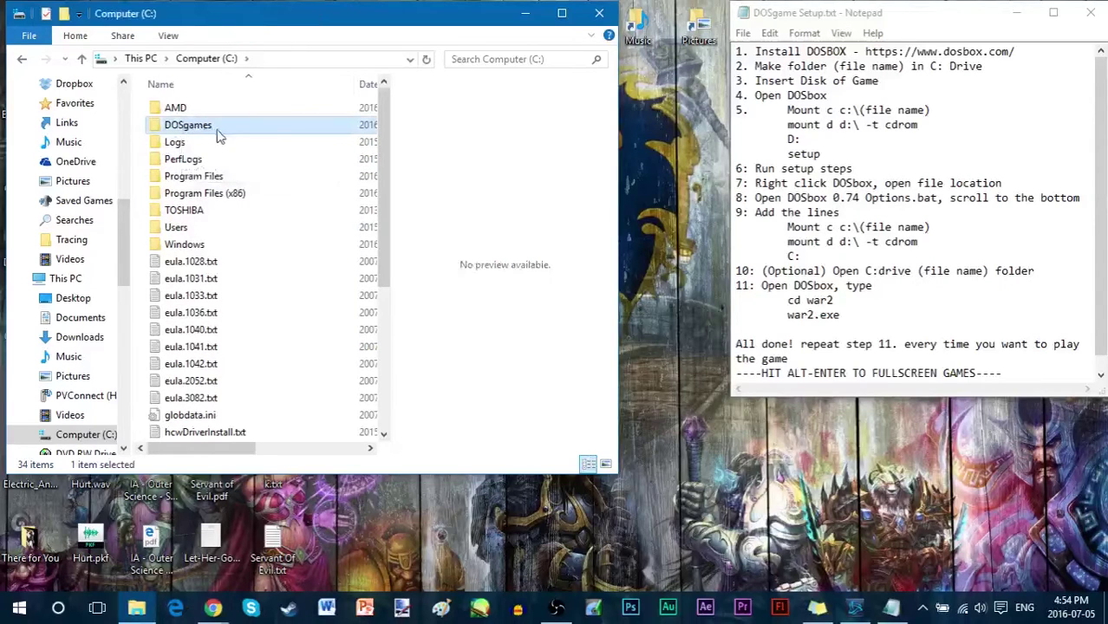
{"action": "mouse_move", "coordinate": [219, 136]}
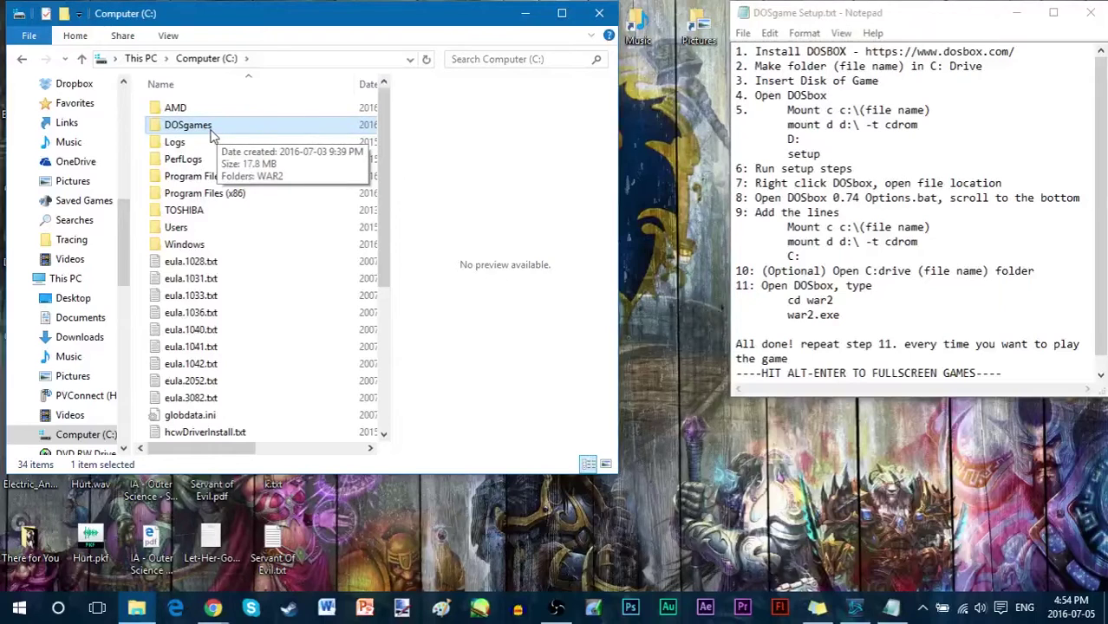
{"action": "double_click", "coordinate": [211, 131]}
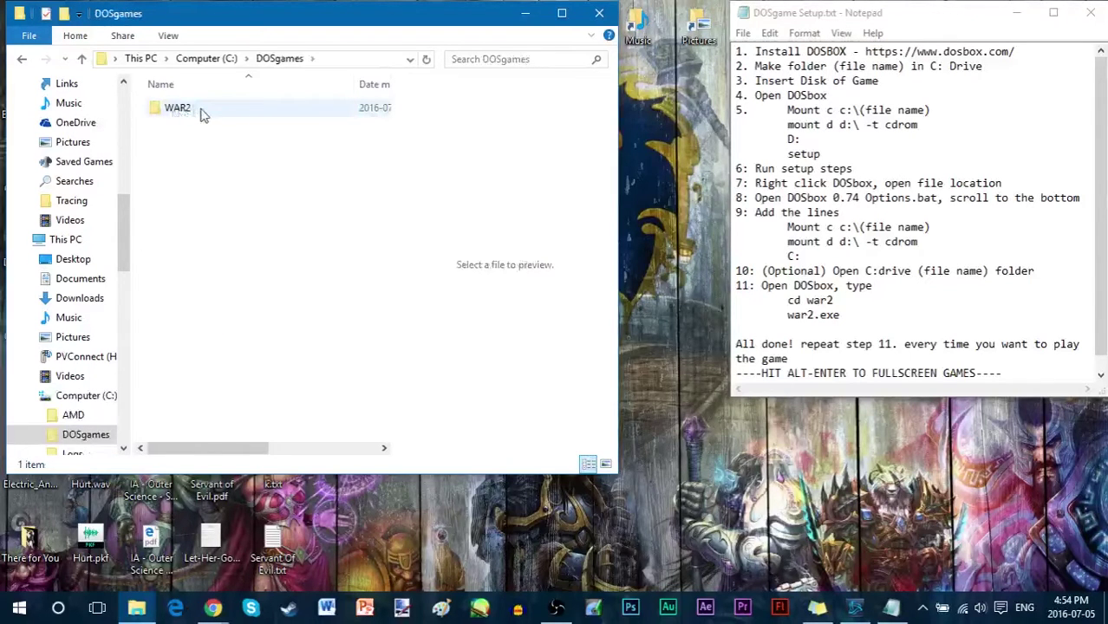
{"action": "left_click", "coordinate": [82, 62]}
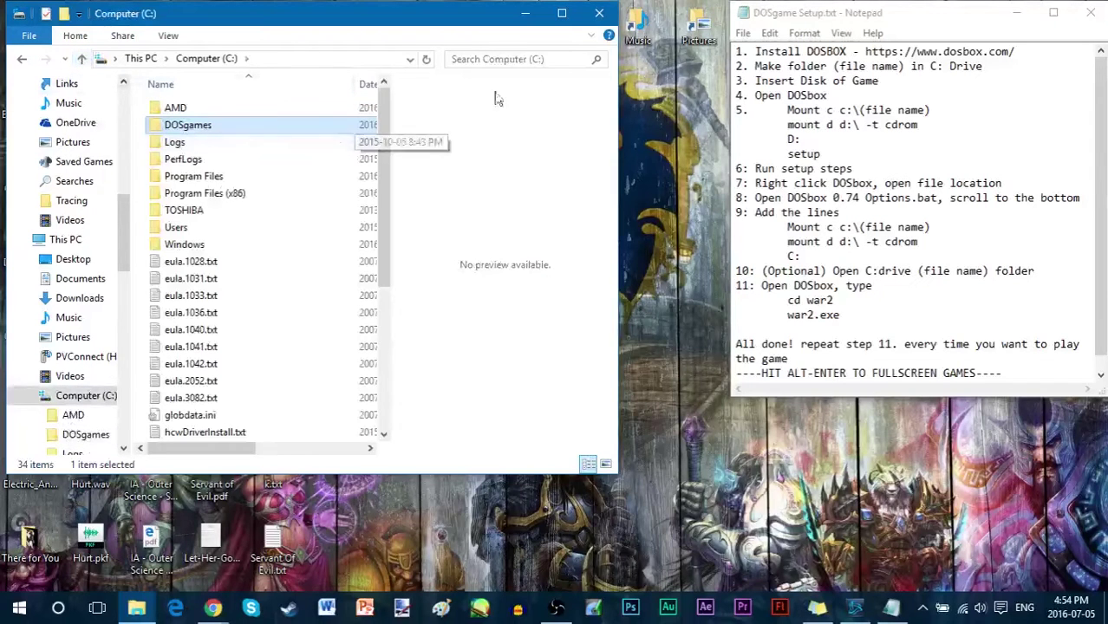
{"action": "left_click", "coordinate": [600, 15]}
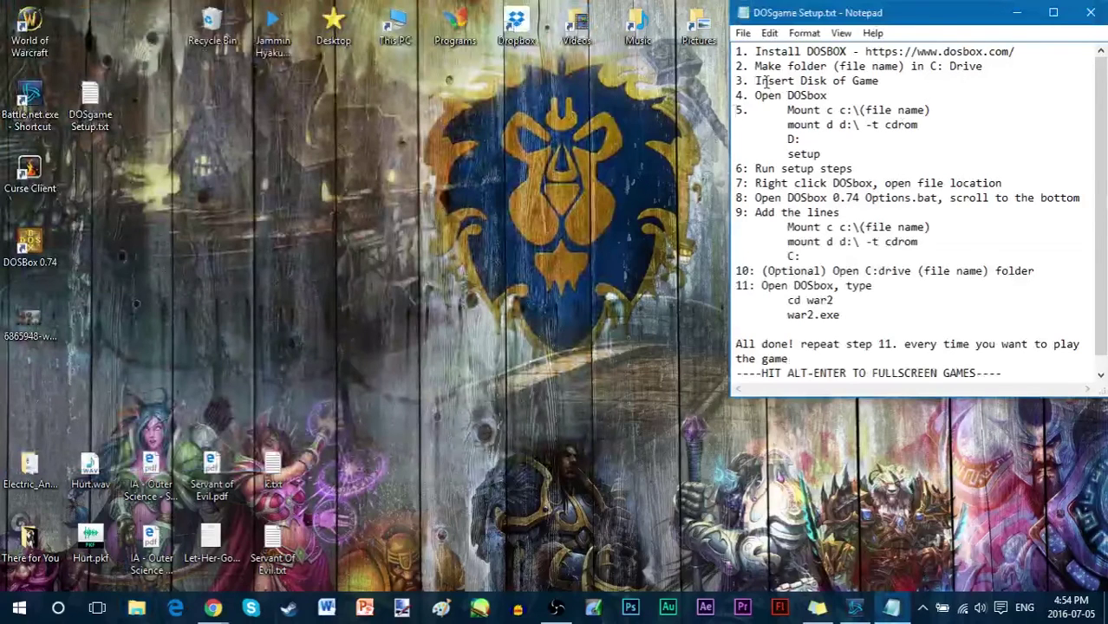
Launch DOSBox 0.74, review the step 5 commands in the setup notes and return to the DOSBox prompt.
{"action": "left_click", "coordinate": [884, 85]}
{"action": "double_click", "coordinate": [29, 244]}
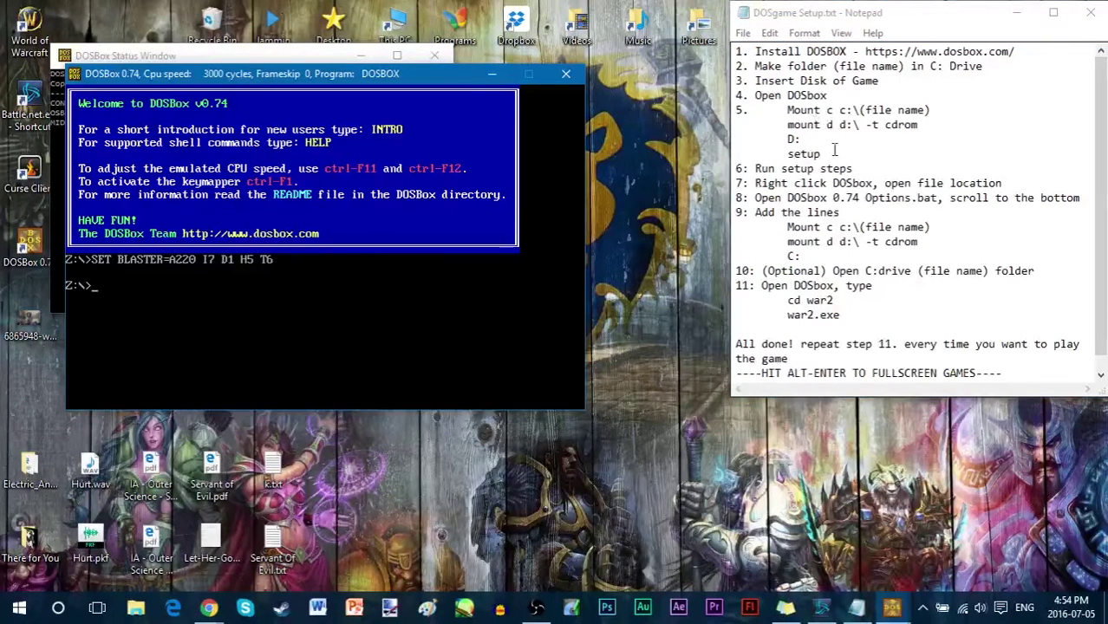
{"action": "left_click_drag", "start_coordinate": [835, 152], "coordinate": [773, 110]}
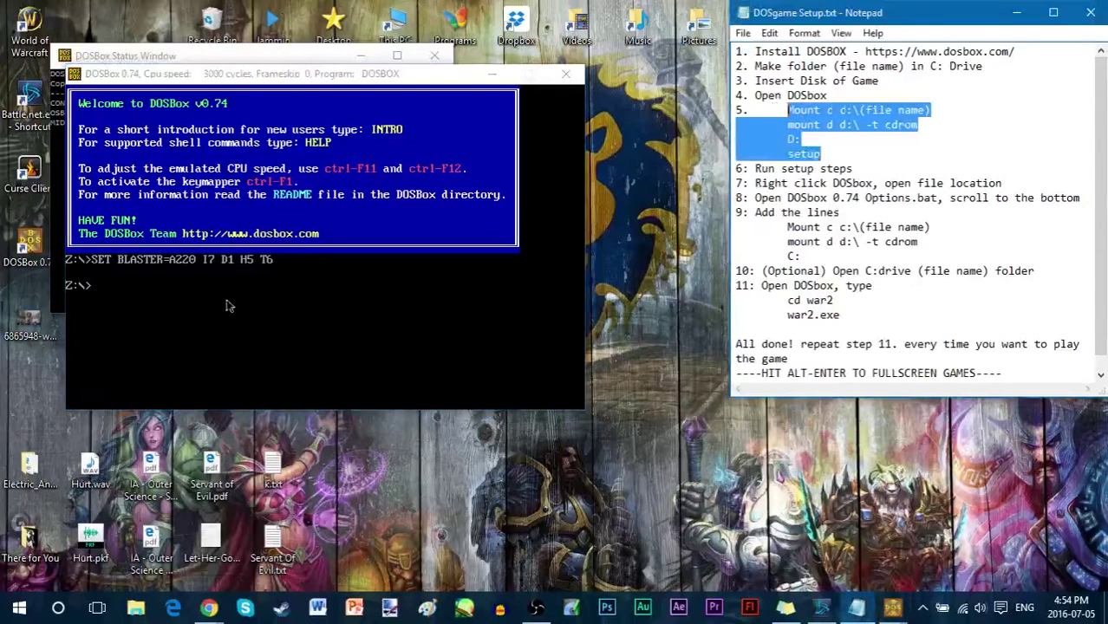
{"action": "left_click", "coordinate": [847, 165]}
{"action": "left_click", "coordinate": [420, 301]}
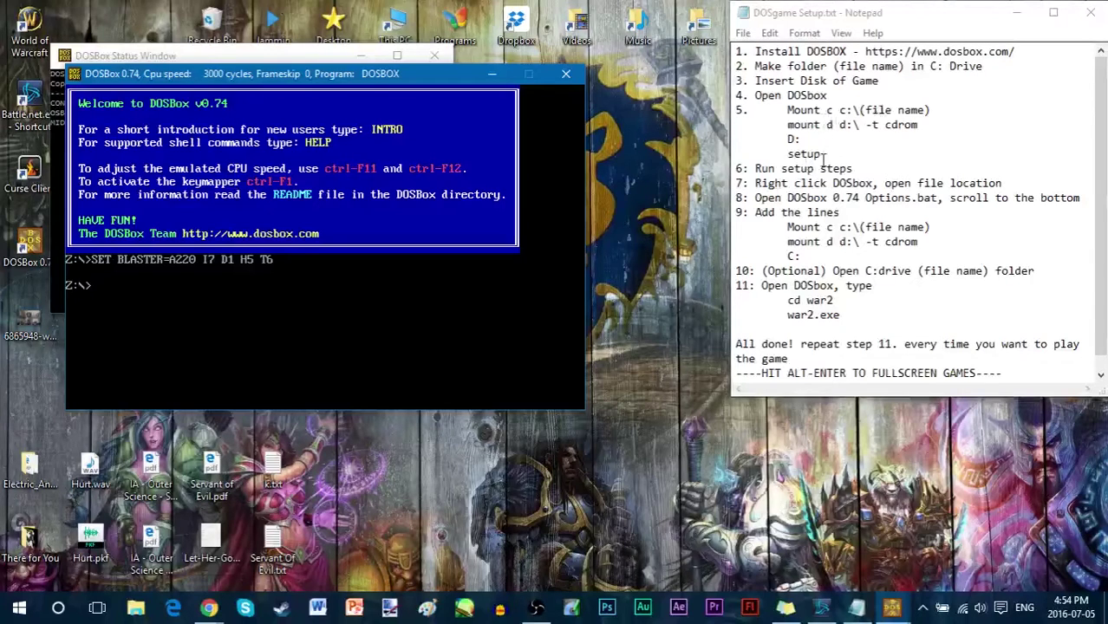
Check the game disc's drive letter under This PC and close File Explorer.
{"action": "left_click", "coordinate": [140, 608]}
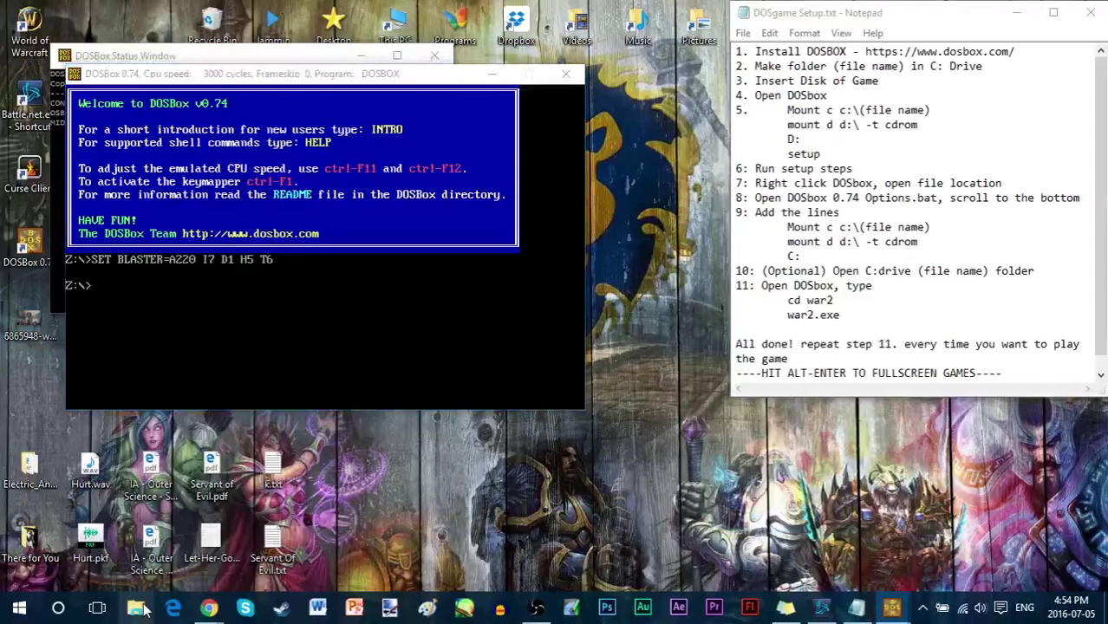
{"action": "scroll", "coordinate": [238, 260], "scroll_direction": "down", "scroll_amount": 3}
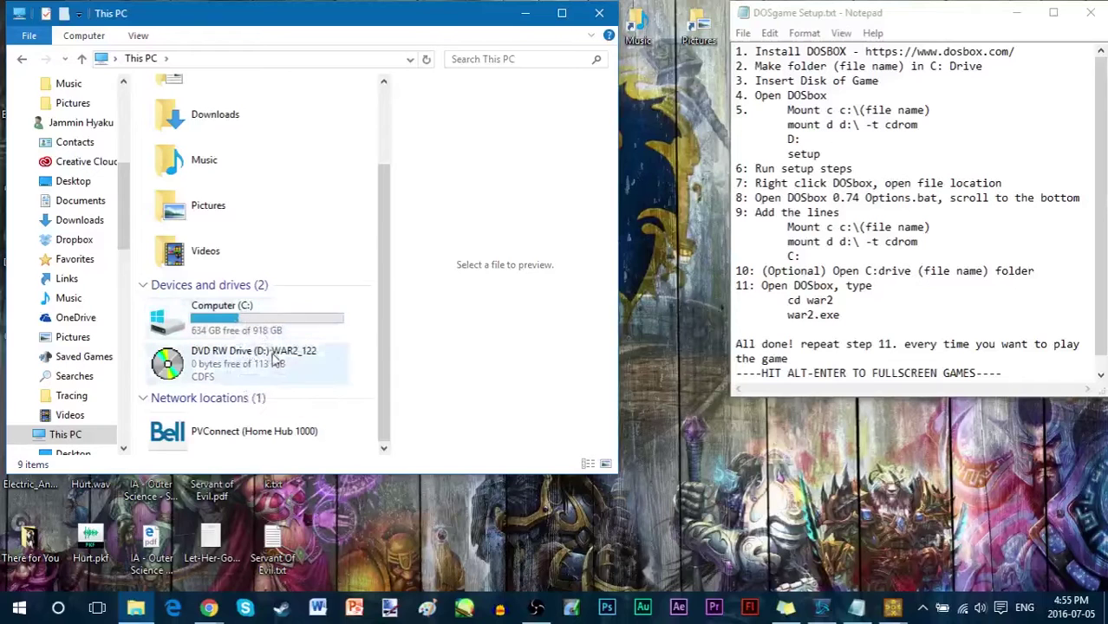
{"action": "left_click", "coordinate": [596, 16]}
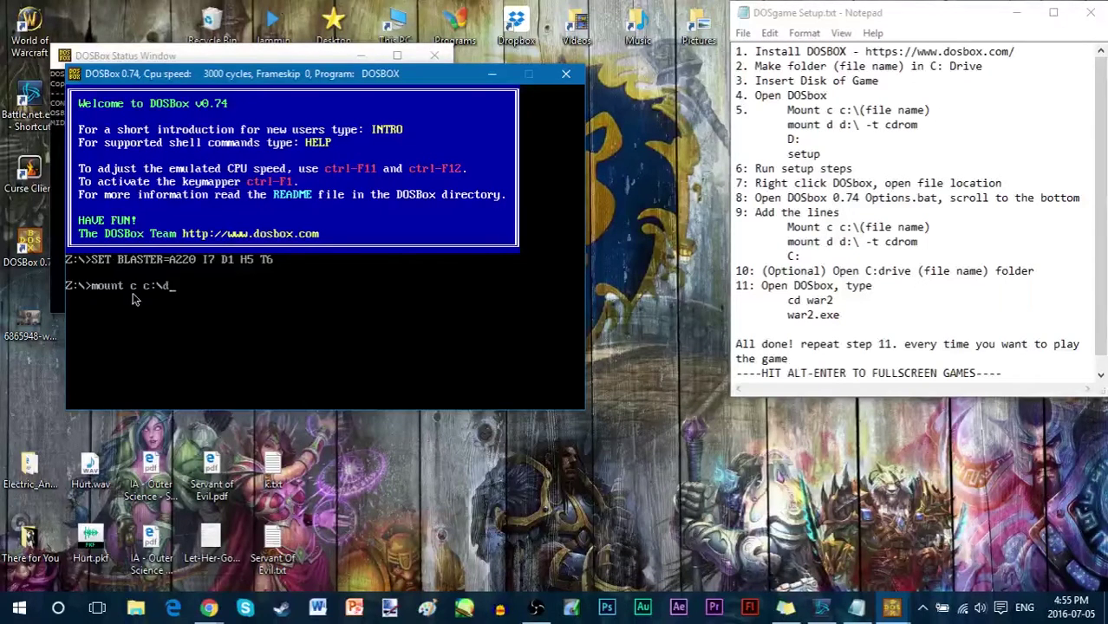
Mount c:\dosgames as drive C and d:\ as CD-ROM drive D with "mount d d:\ -t cdrom" in DOSBox.
{"action": "type", "text": "ames"}
{"action": "key", "text": "Return"}
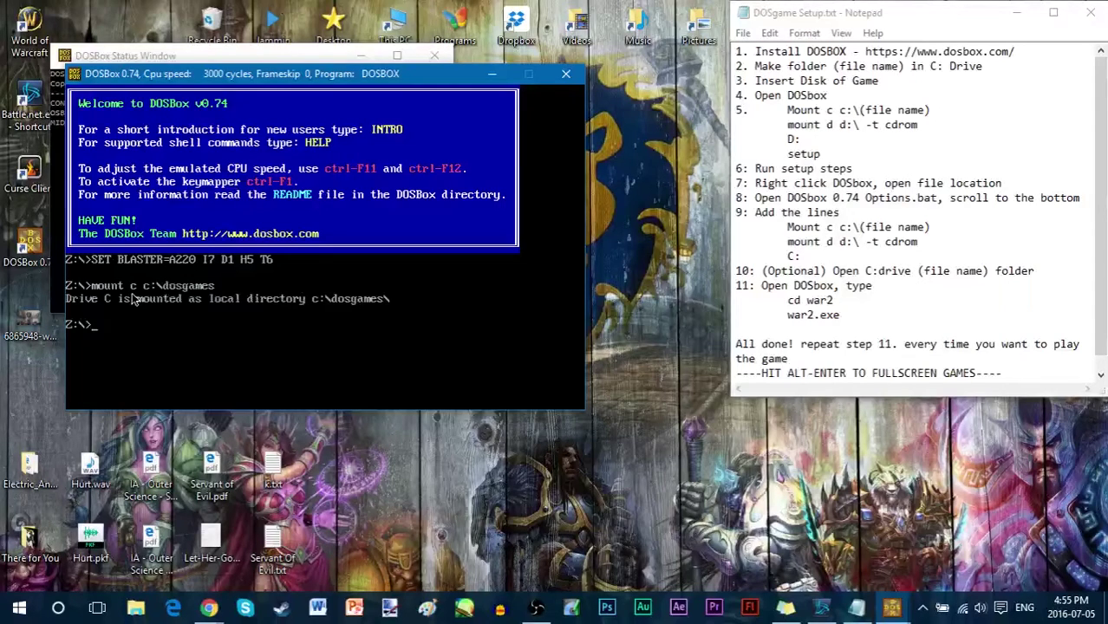
{"action": "type", "text": "mount d d:\\ -t cdrom"}
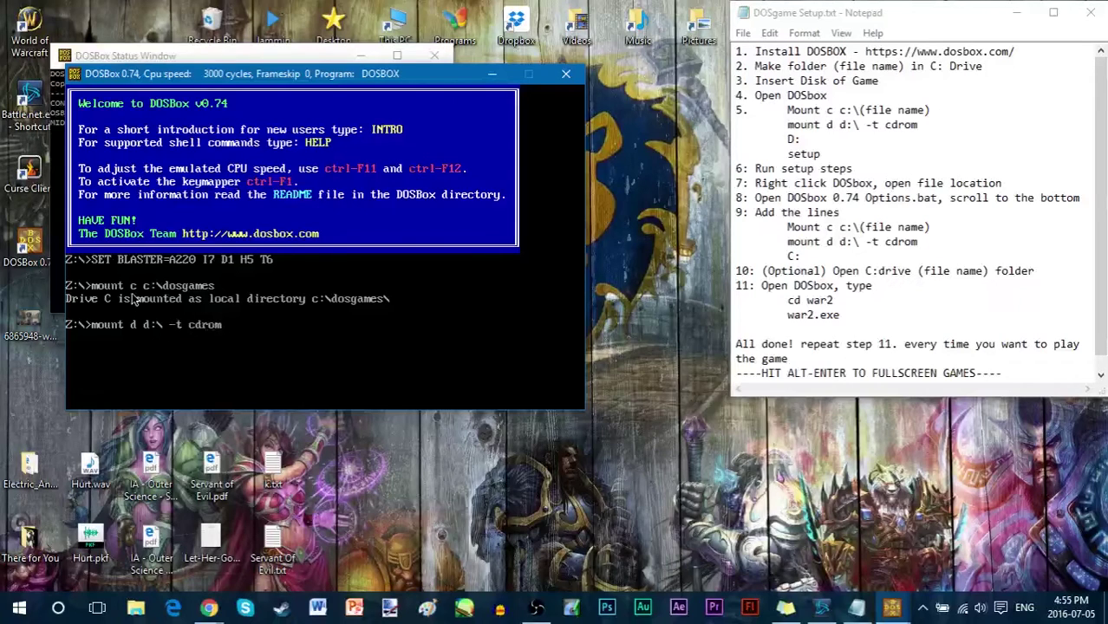
{"action": "key", "text": "Return"}
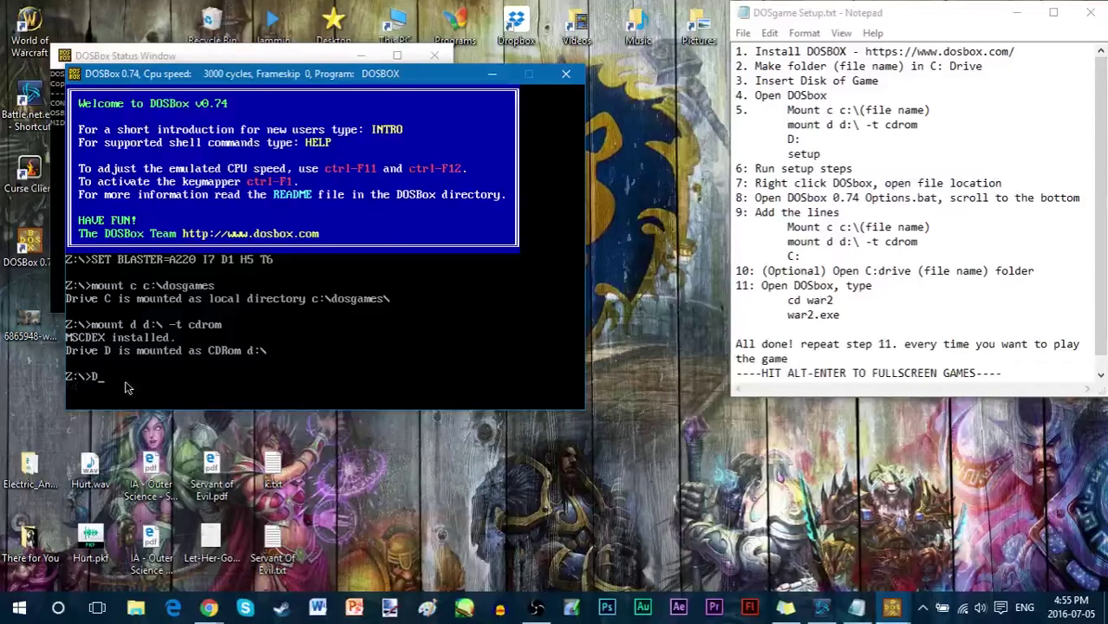
Switch DOSBox to drive D: and run setup to start the Warcraft II installer.
{"action": "key", "text": "Return"}
{"action": "type", "text": "setup"}
{"action": "key", "text": "Return"}
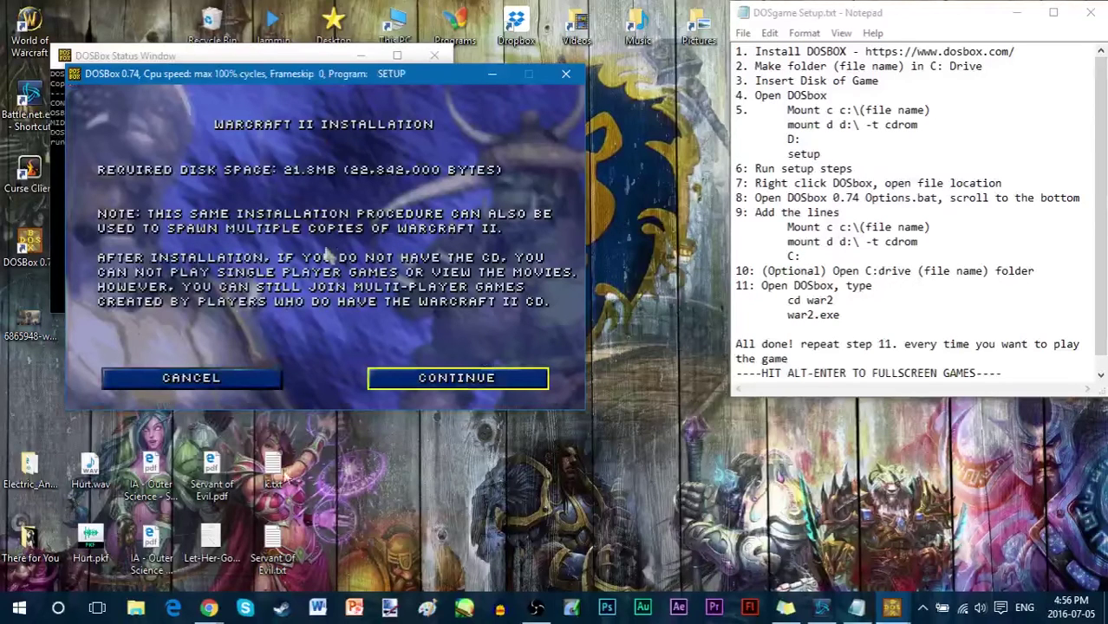
Browse the WAR2_122 disc in File Explorer to locate SETUP.EXE, then close the window.
{"action": "left_click", "coordinate": [169, 583]}
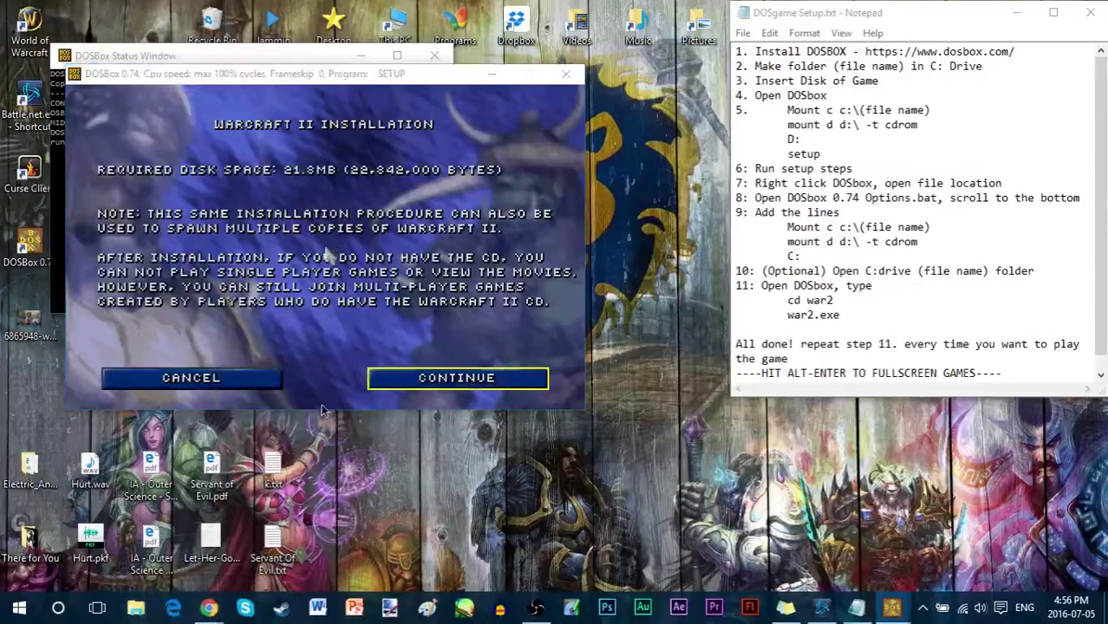
{"action": "key", "text": "super+e"}
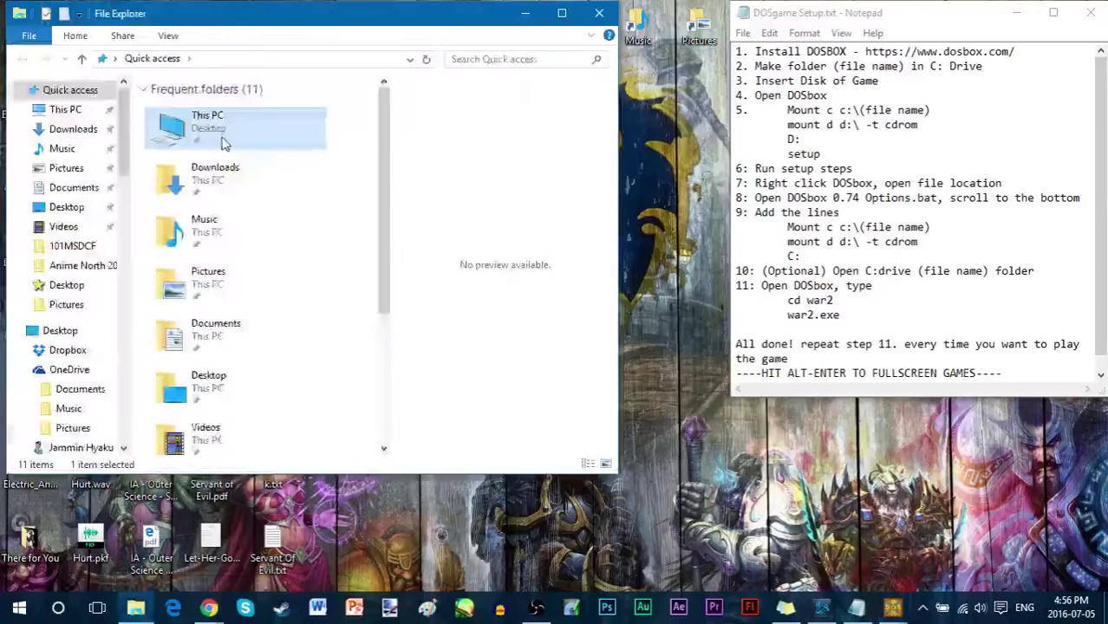
{"action": "double_click", "coordinate": [227, 141]}
{"action": "scroll", "coordinate": [265, 290], "scroll_direction": "down", "scroll_amount": 3}
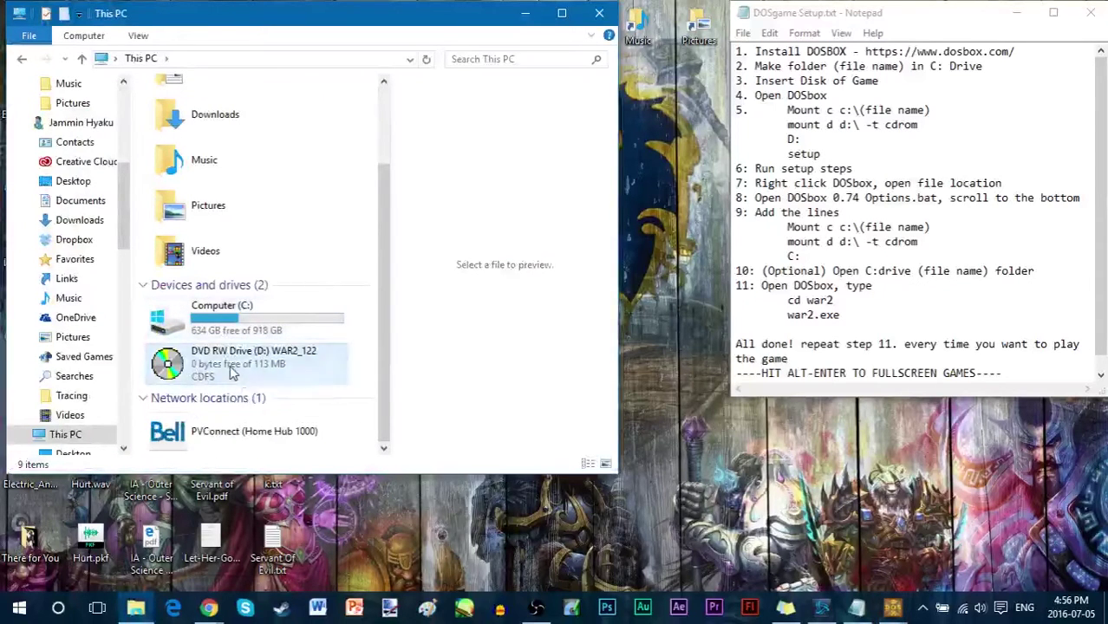
{"action": "left_click", "coordinate": [232, 371]}
{"action": "right_click", "coordinate": [231, 375]}
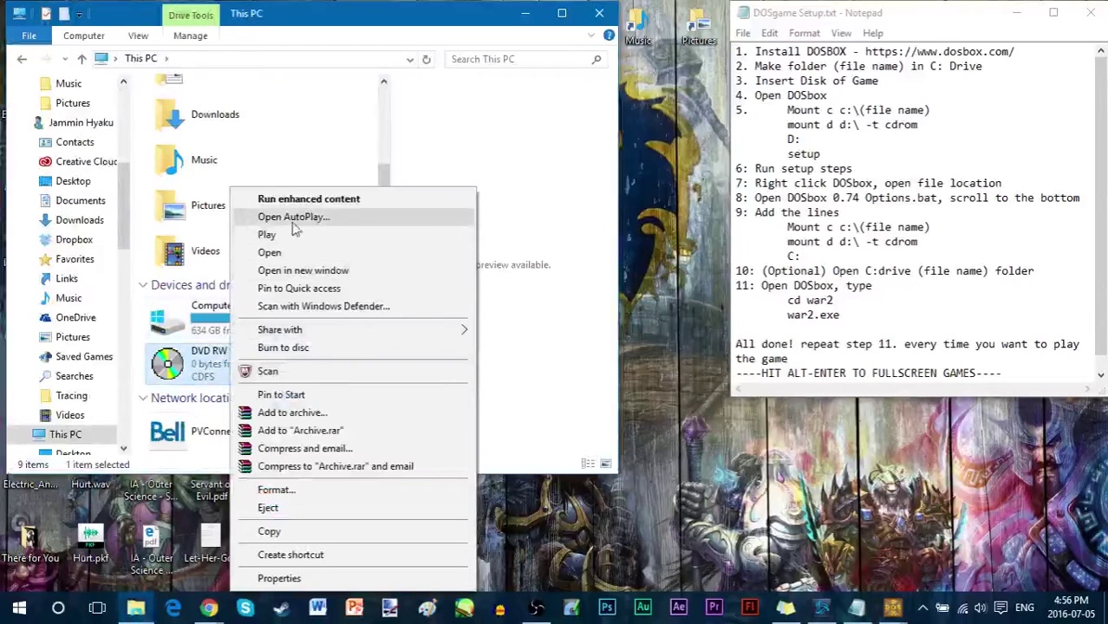
{"action": "left_click", "coordinate": [272, 254]}
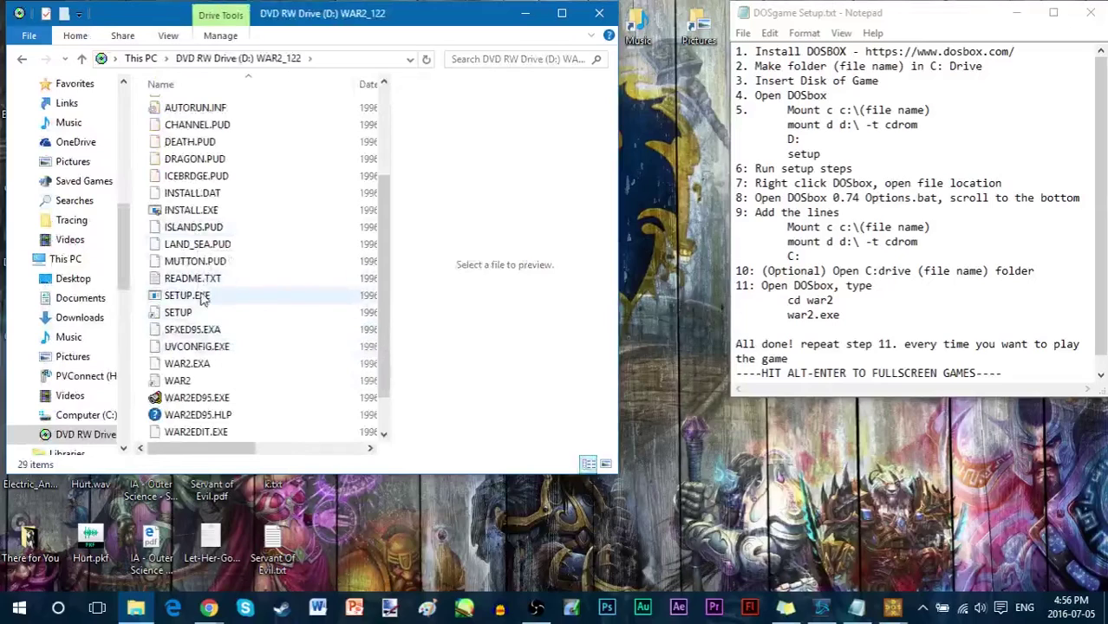
{"action": "left_click", "coordinate": [202, 298]}
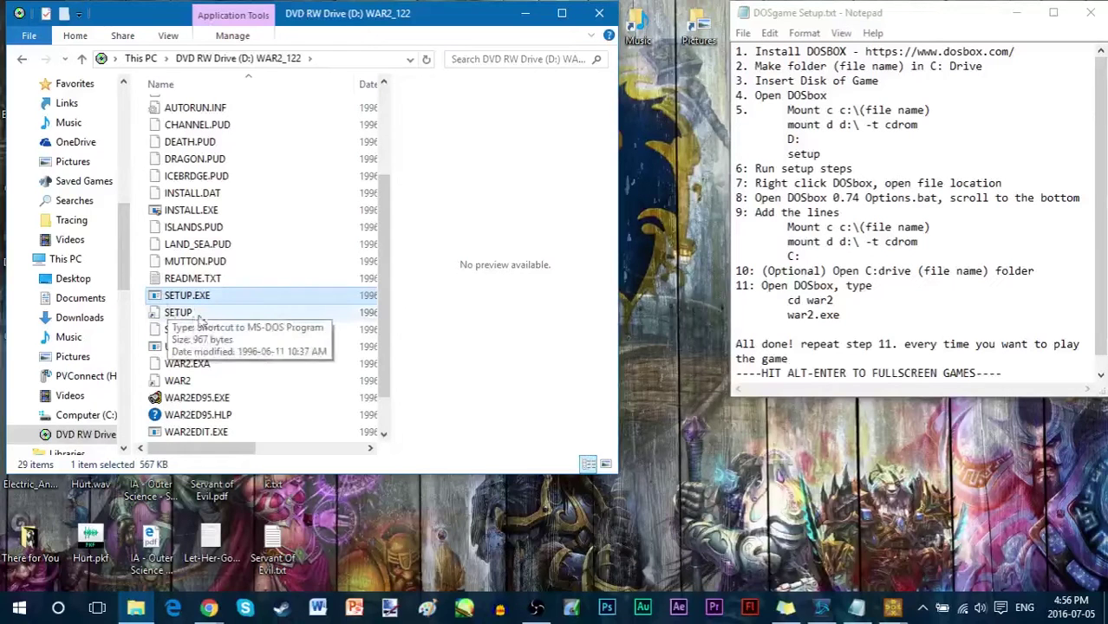
{"action": "left_click", "coordinate": [599, 12]}
Return to the Warcraft II installer and continue past the disk space notice to the install path.
{"action": "left_click", "coordinate": [398, 371]}
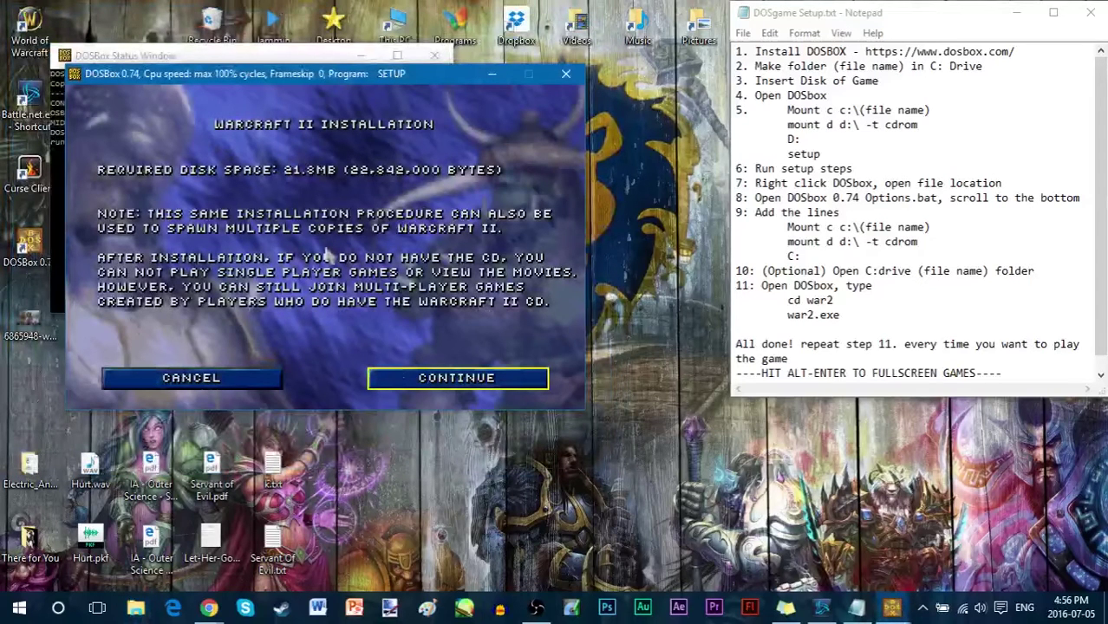
{"action": "left_click", "coordinate": [442, 379]}
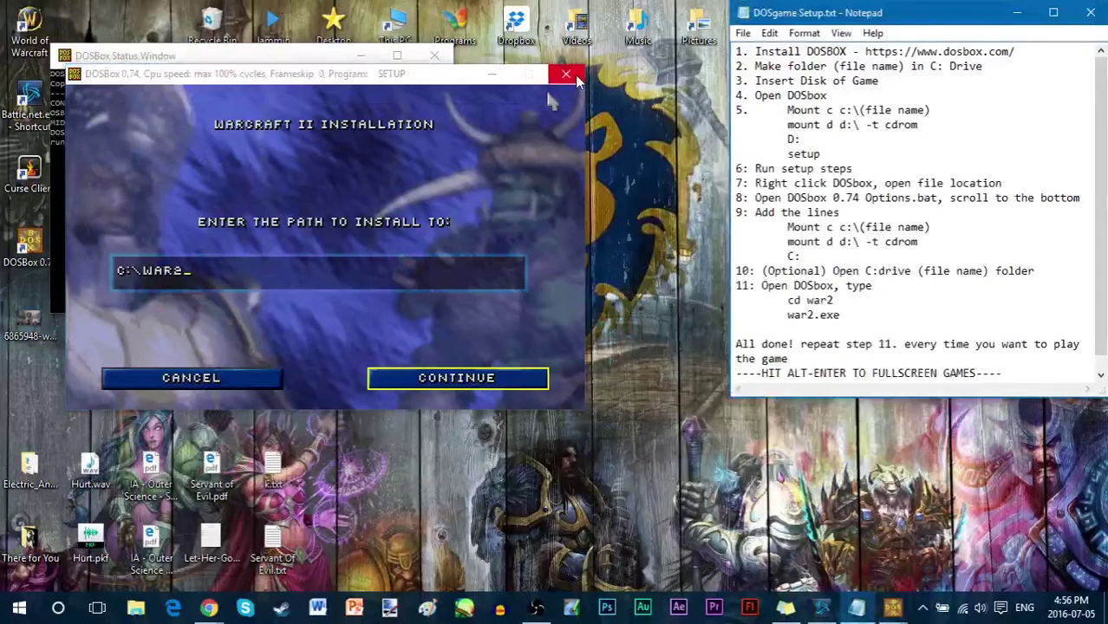
Close the Warcraft II installer window and open the file location of the DOSBox 0.74 desktop shortcut.
{"action": "left_click", "coordinate": [575, 76]}
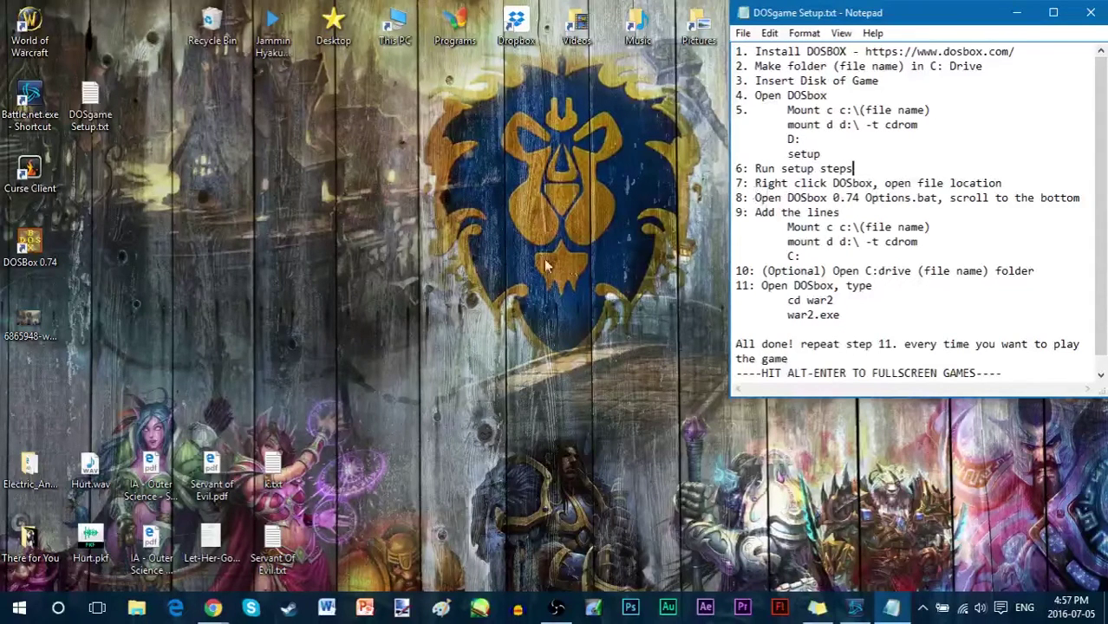
{"action": "right_click", "coordinate": [38, 252]}
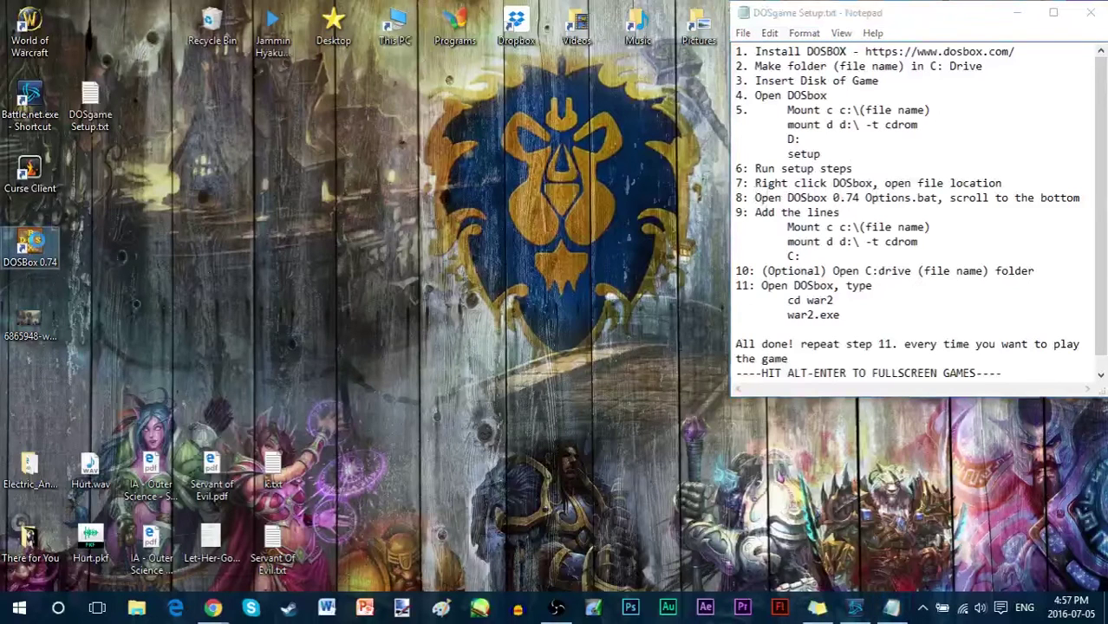
{"action": "left_click", "coordinate": [118, 217]}
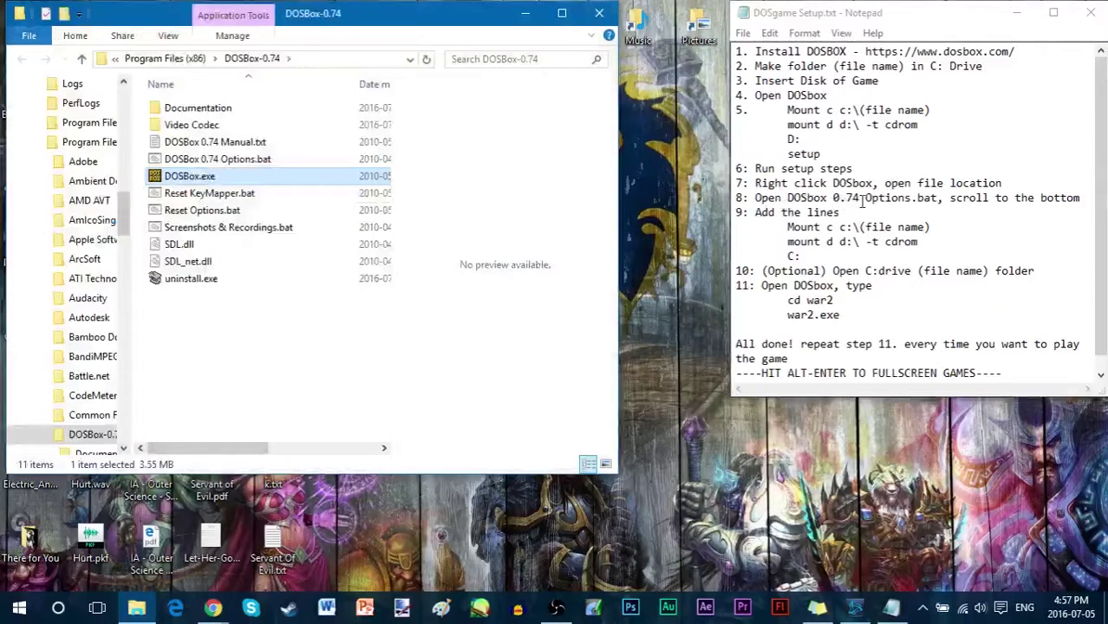
Open the DOSBox configuration for editing by running DOSBox 0.74 Options.bat from the program folder.
{"action": "left_click_drag", "start_coordinate": [862, 201], "coordinate": [833, 200]}
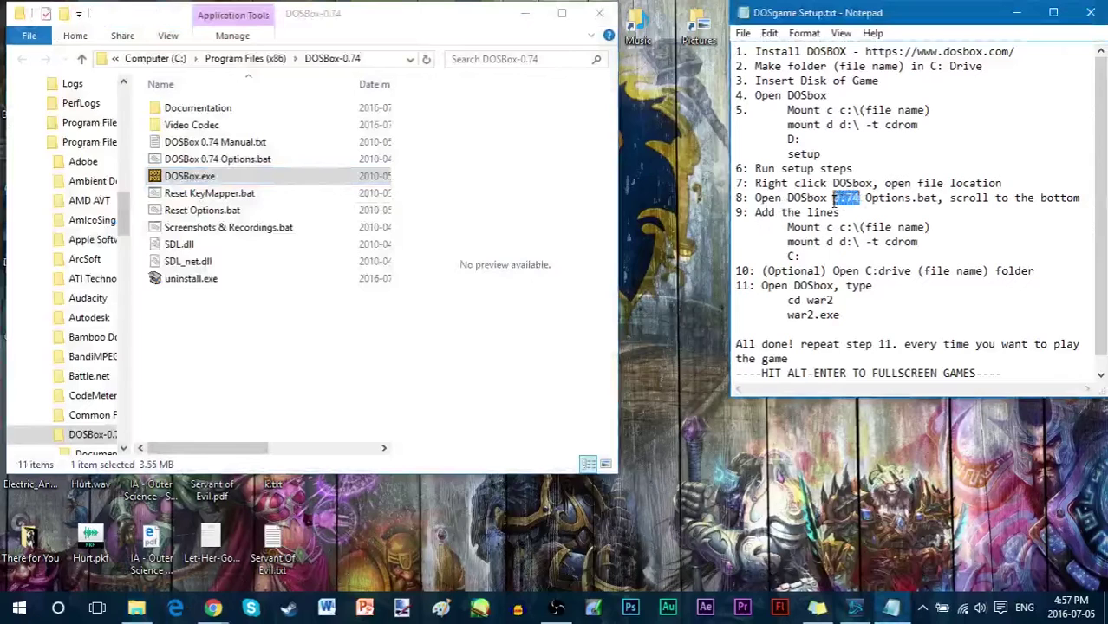
{"action": "left_click", "coordinate": [860, 200]}
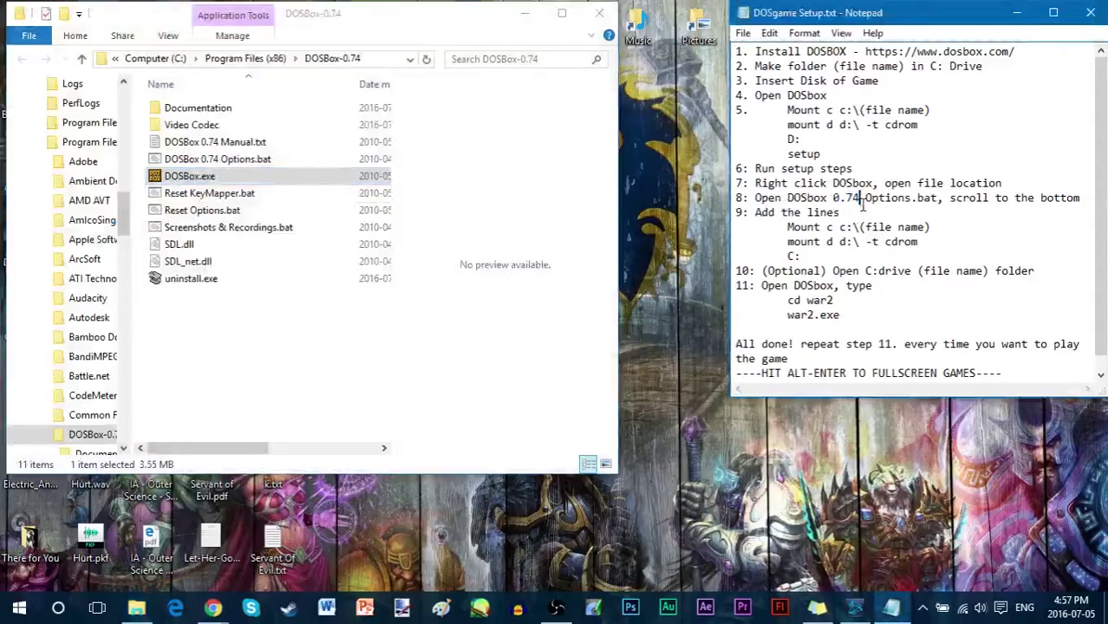
{"action": "left_click", "coordinate": [227, 162]}
{"action": "double_click", "coordinate": [246, 165]}
Copy the three lines for mounting C and D and switching to C: from the setup notes to the end of the [autoexec] section.
{"action": "left_click_drag", "start_coordinate": [638, 130], "coordinate": [636, 409]}
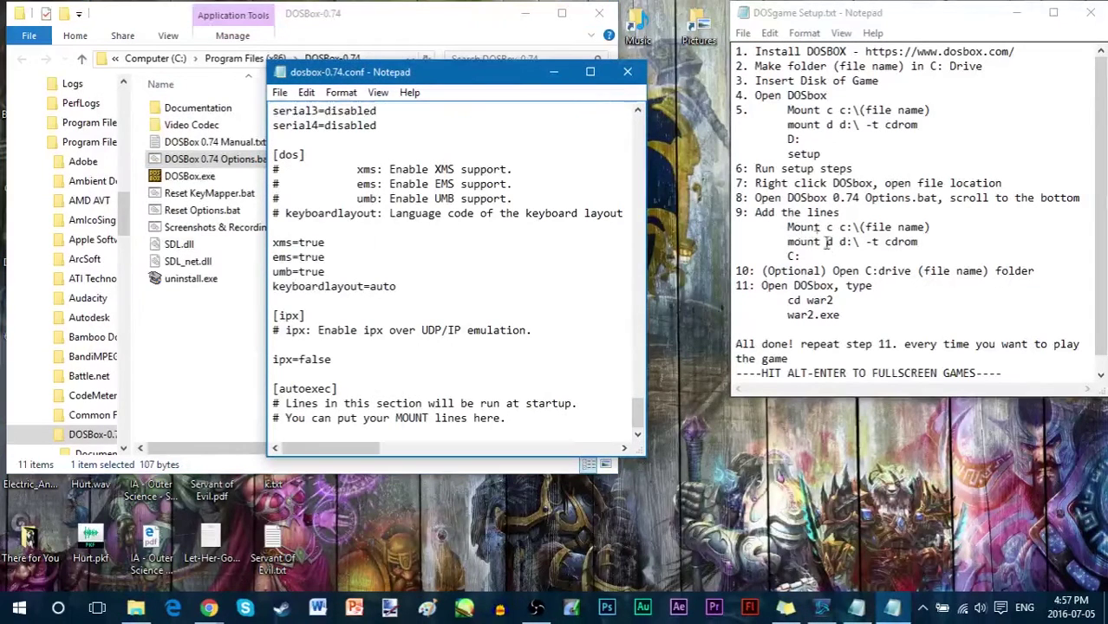
{"action": "left_click_drag", "start_coordinate": [834, 258], "coordinate": [767, 221]}
{"action": "key", "text": "ctrl+c"}
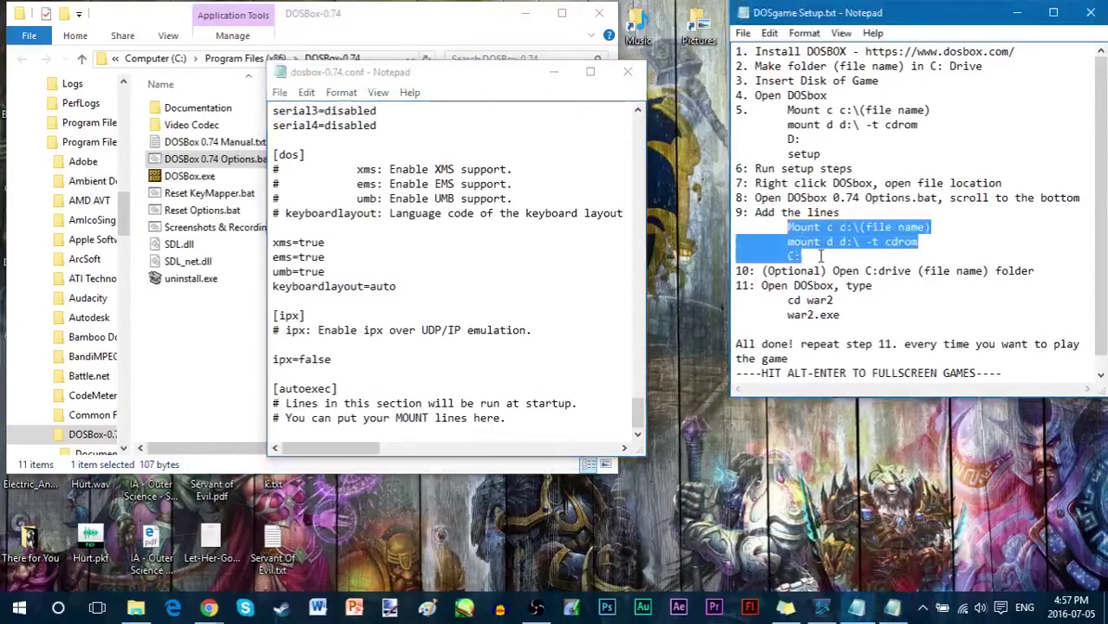
{"action": "left_click", "coordinate": [371, 435]}
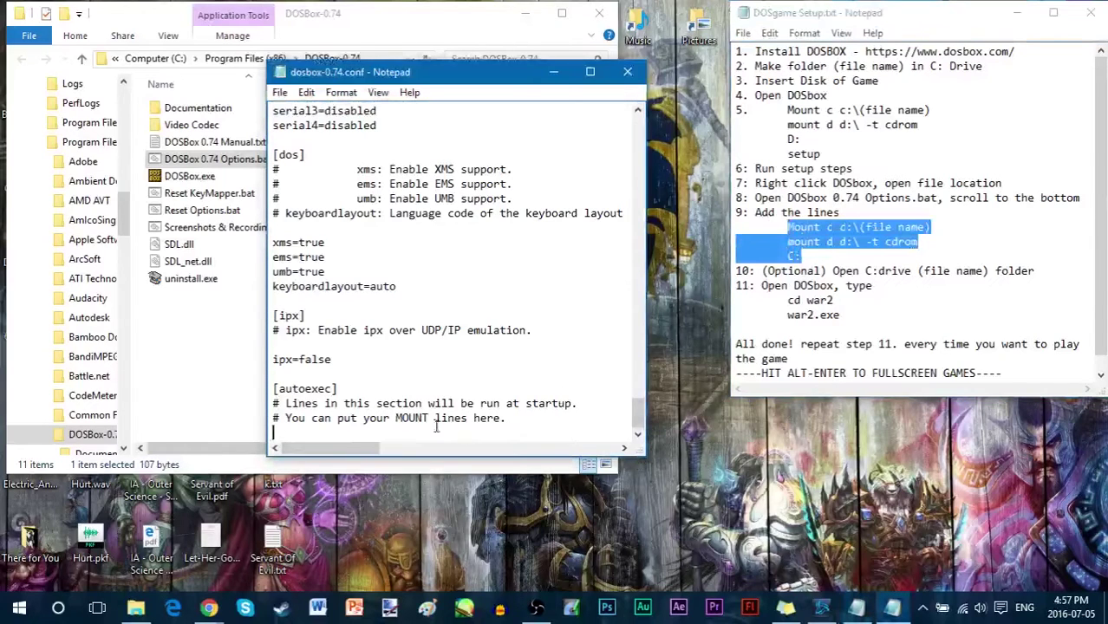
{"action": "key", "text": "ctrl+v"}
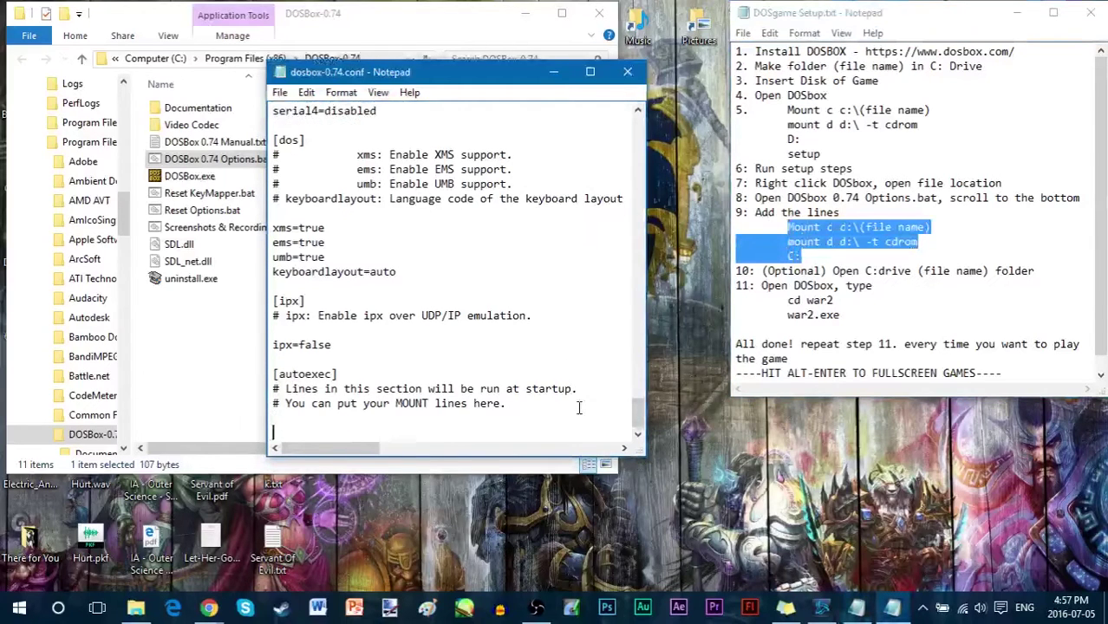
{"action": "left_click", "coordinate": [275, 402]}
{"action": "key", "text": "Tab"}
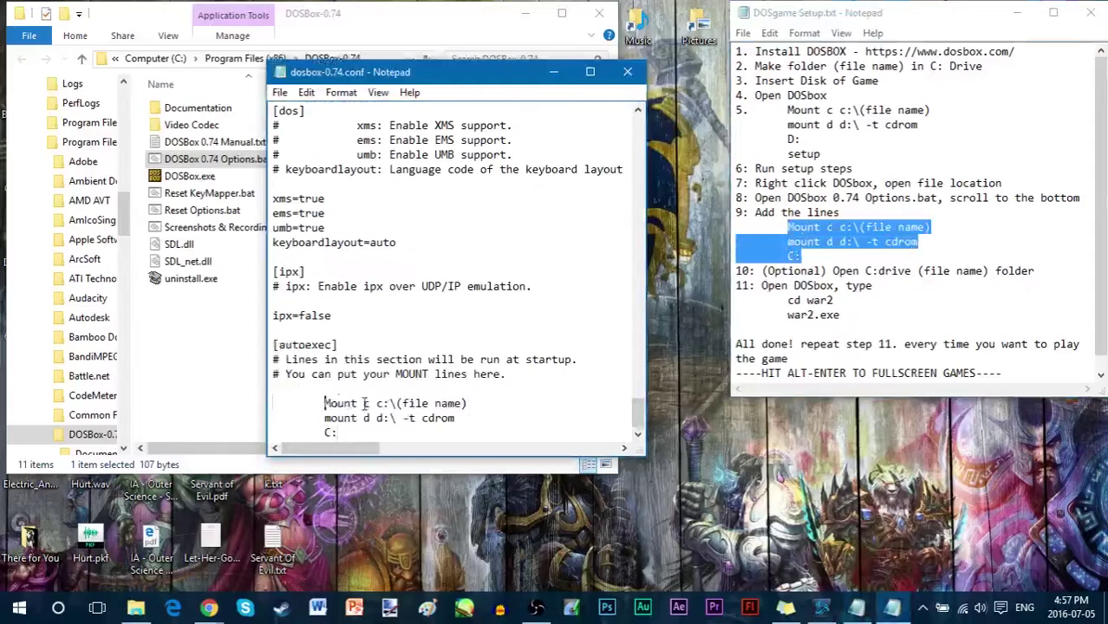
Replace the "(file name)" placeholder in the C mount line with dosgames, then save and close dosbox-0.74.conf.
{"action": "left_click_drag", "start_coordinate": [469, 404], "coordinate": [404, 405]}
{"action": "key", "text": "BackSpace"}
{"action": "key", "text": "BackSpace"}
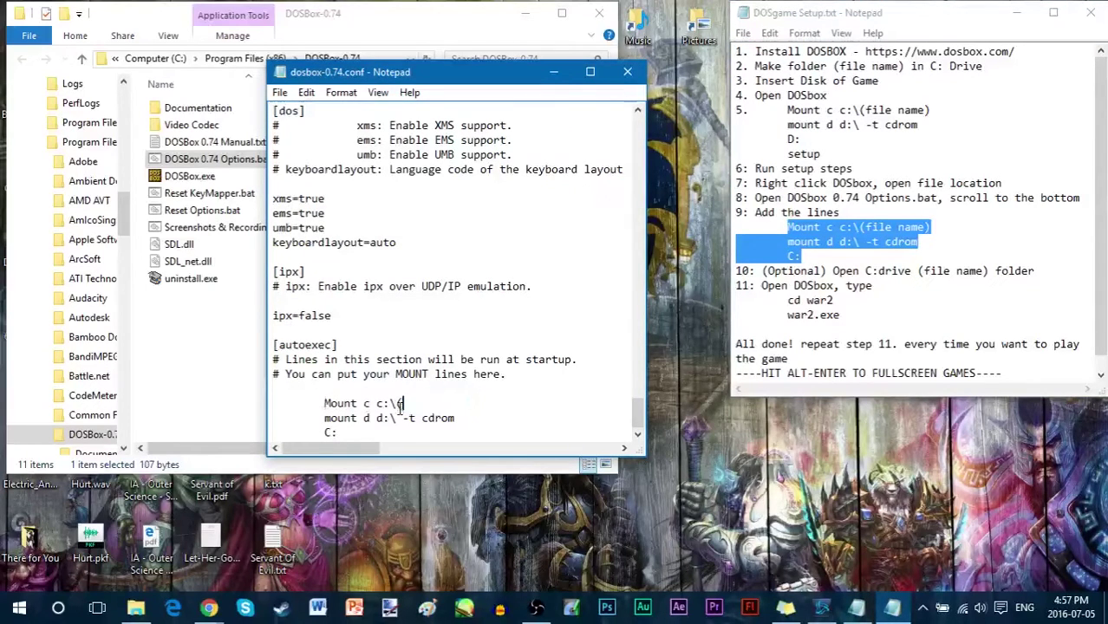
{"action": "type", "text": "dosgames"}
{"action": "left_click", "coordinate": [280, 92]}
{"action": "left_click", "coordinate": [304, 149]}
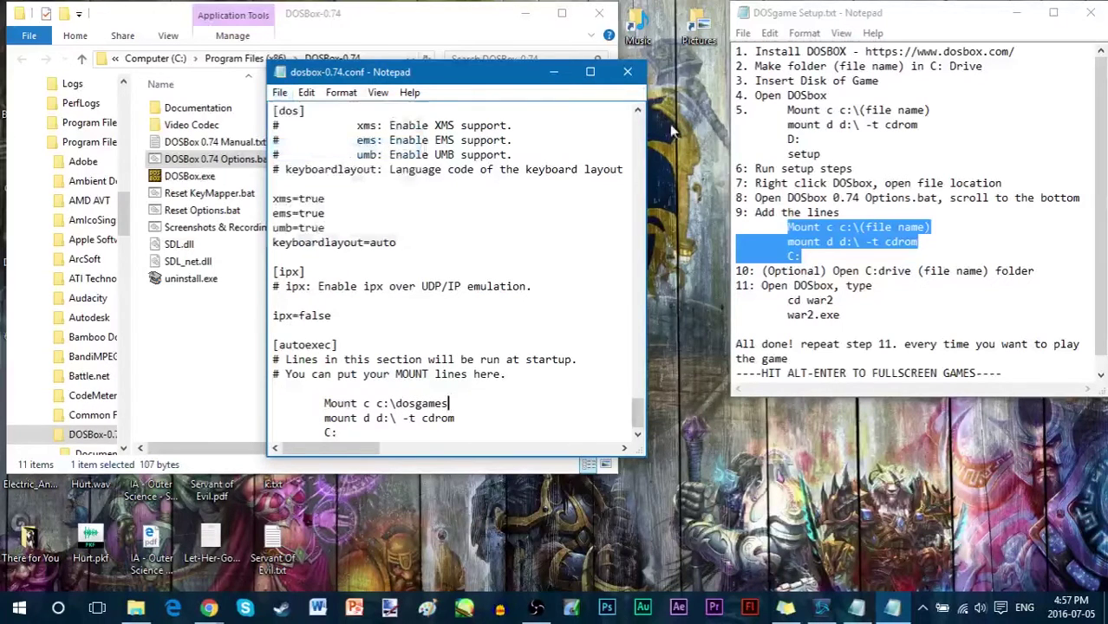
{"action": "left_click", "coordinate": [628, 75]}
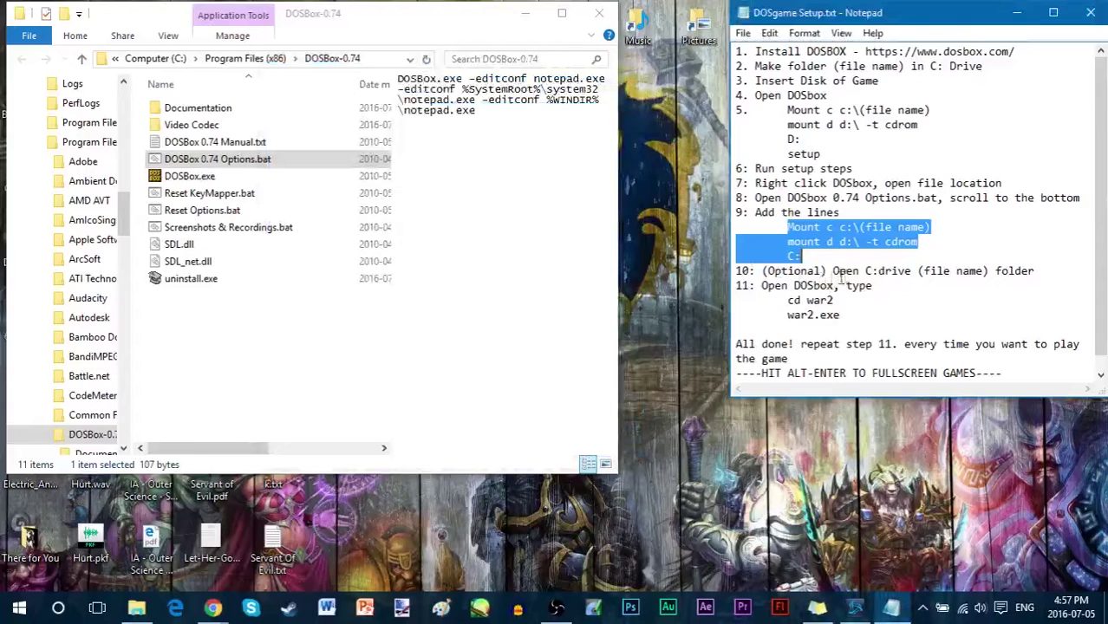
Close the DOSBox-0.74 program folder window.
{"action": "left_click", "coordinate": [142, 609]}
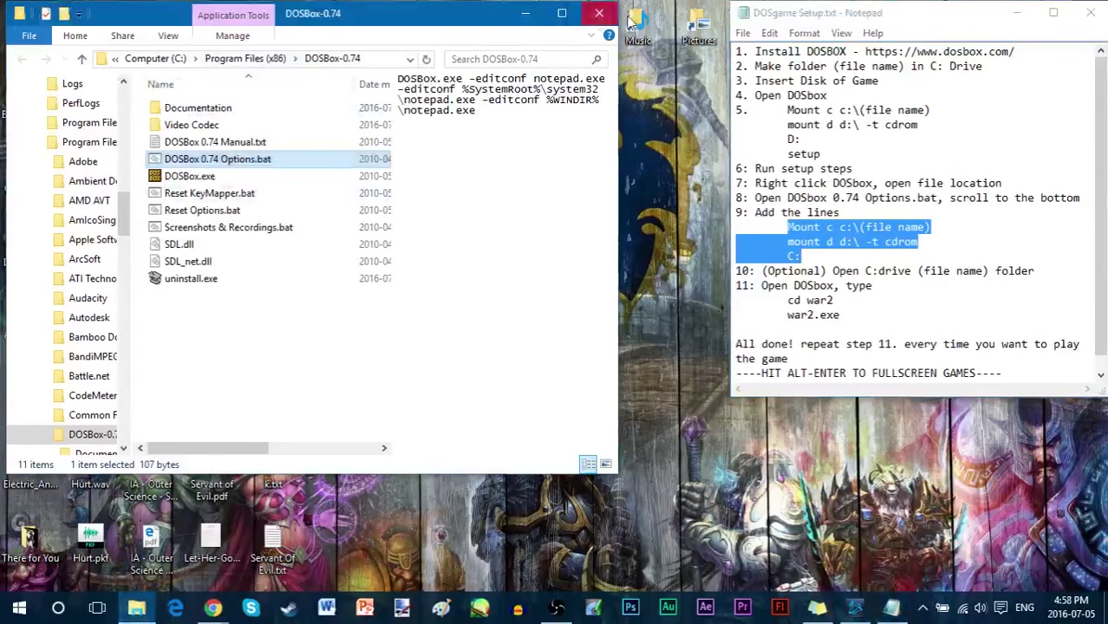
{"action": "left_click", "coordinate": [599, 13]}
{"action": "left_click", "coordinate": [192, 475]}
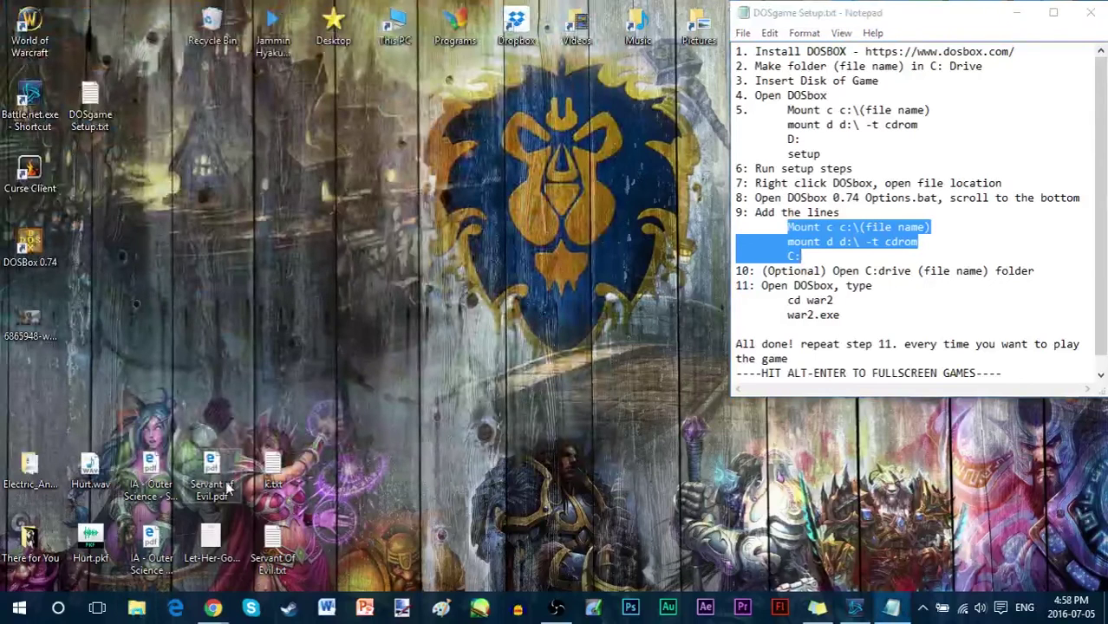
Open the DOSgames folder on the C: drive to check for the WAR2 folder, then close the window.
{"action": "key", "text": "super+e"}
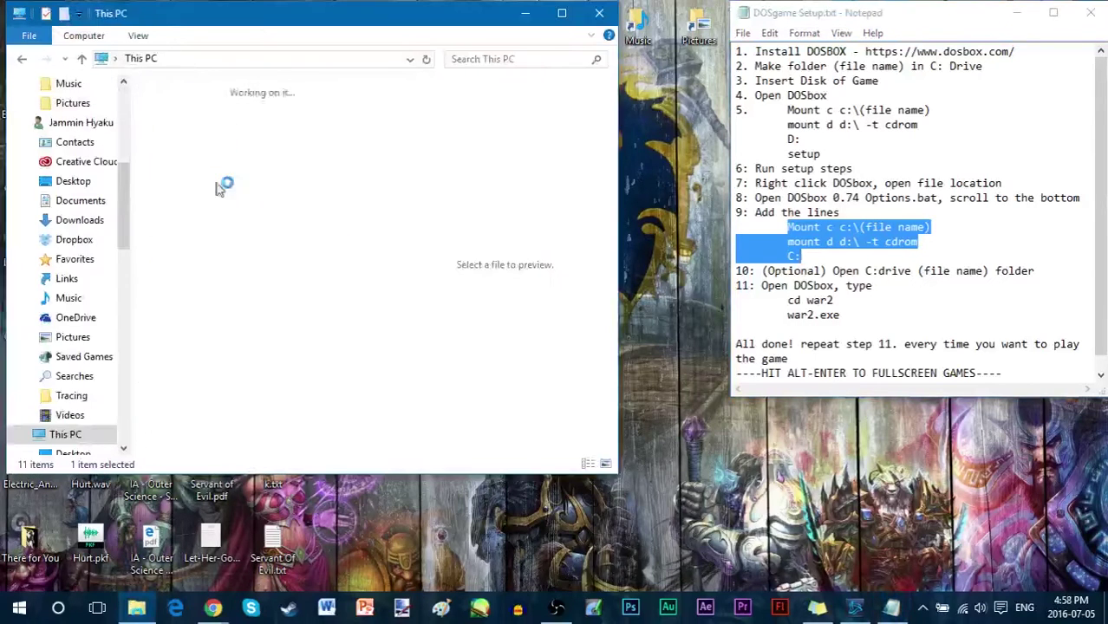
{"action": "double_click", "coordinate": [291, 472]}
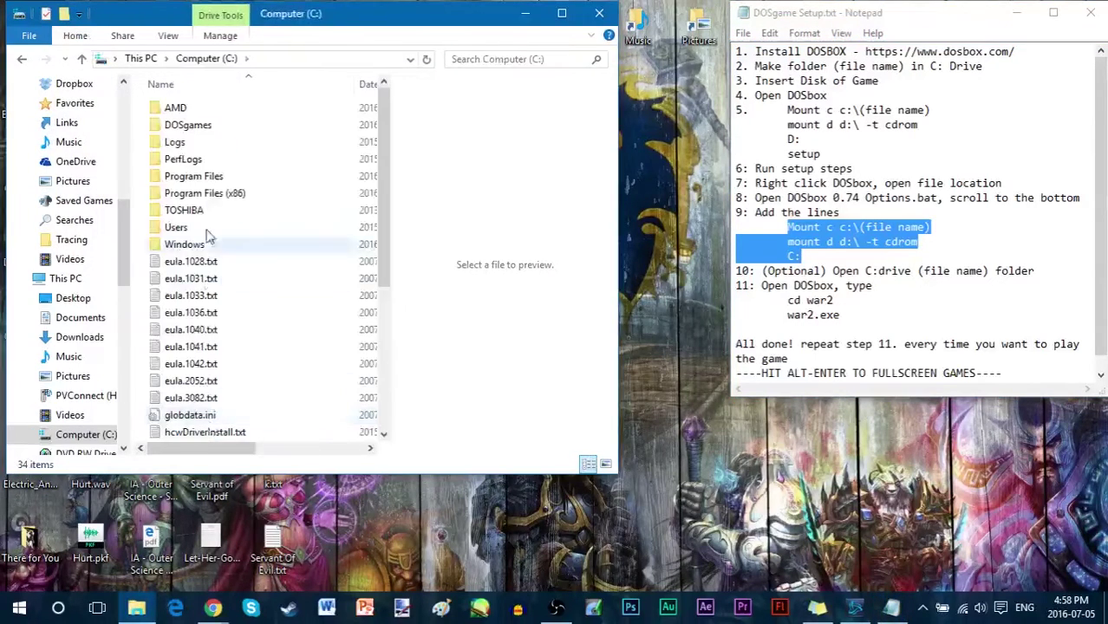
{"action": "double_click", "coordinate": [201, 127]}
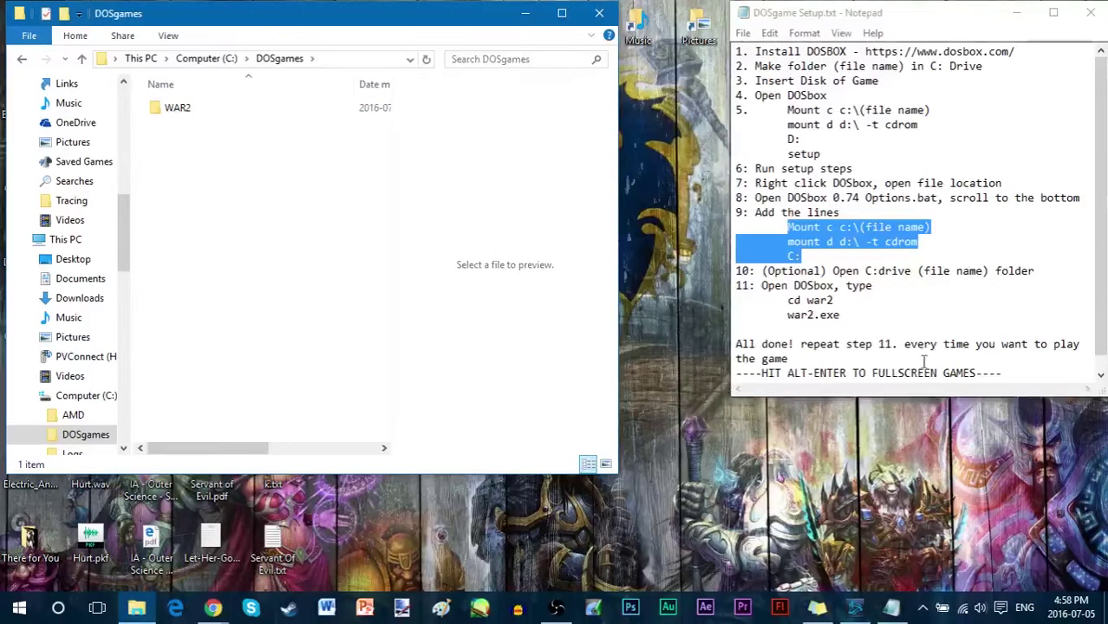
{"action": "left_click", "coordinate": [181, 113]}
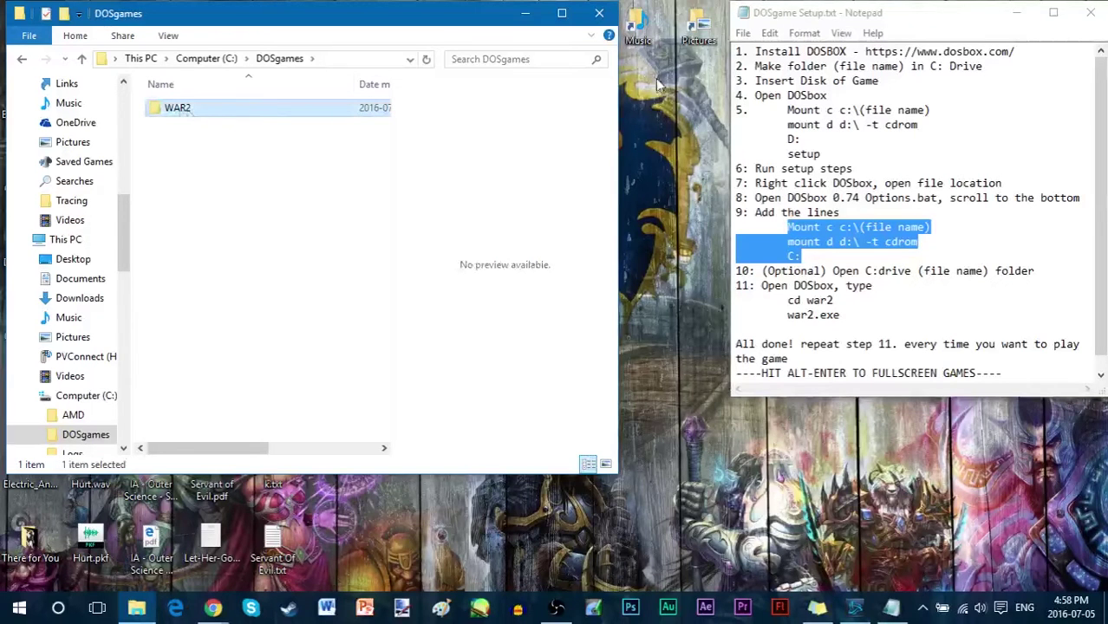
{"action": "left_click", "coordinate": [599, 13]}
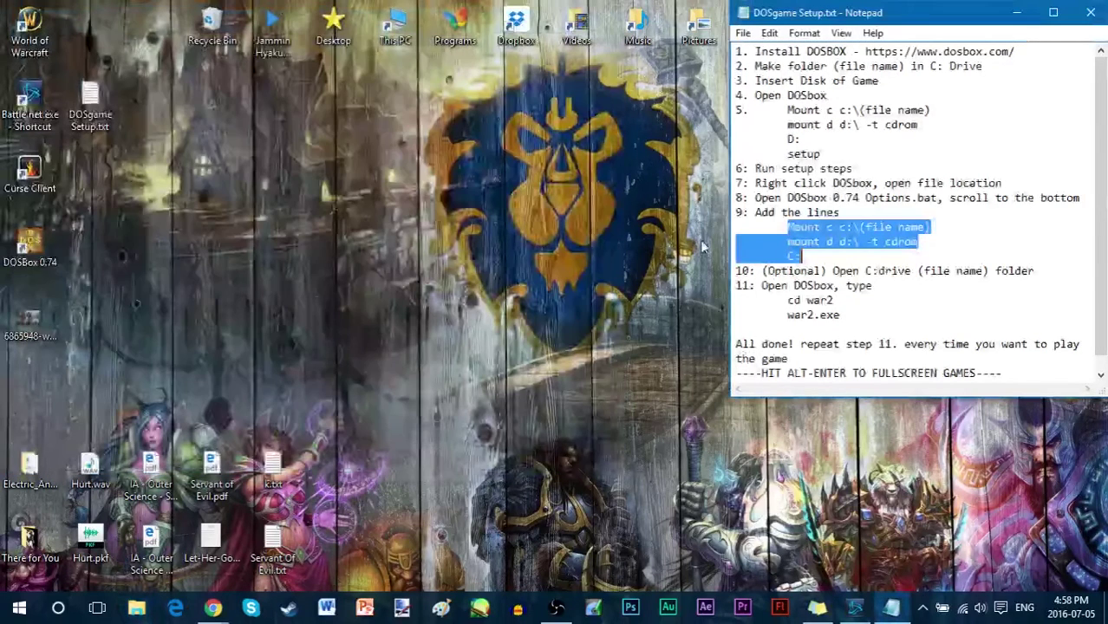
Launch DOSBox 0.74, change to the game directory with "cd war2" and run war2.exe.
{"action": "left_click", "coordinate": [806, 299]}
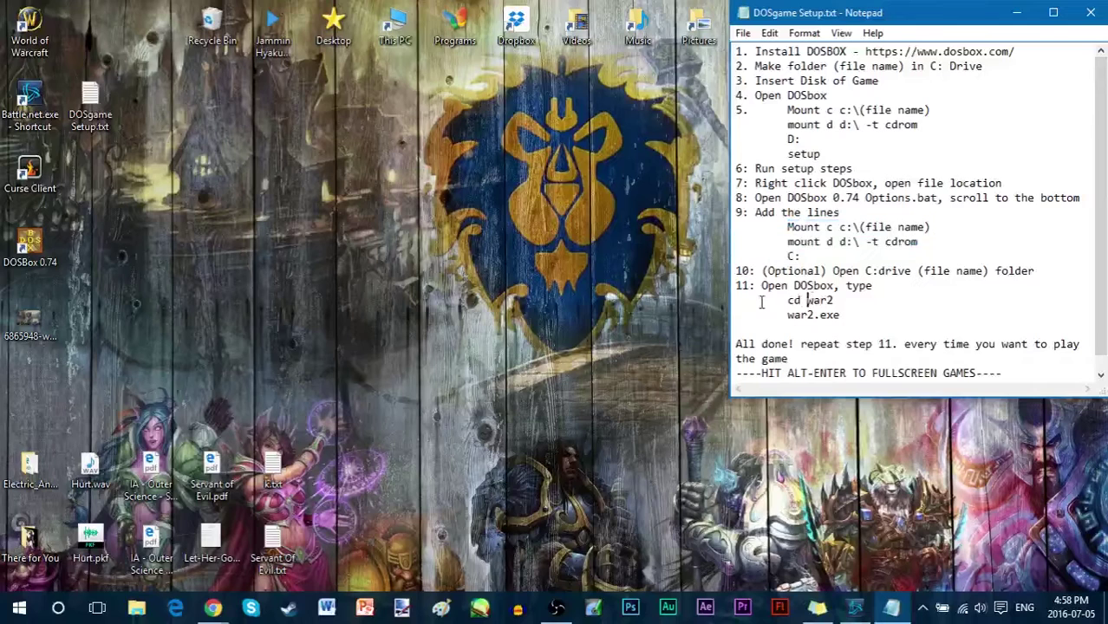
{"action": "double_click", "coordinate": [29, 246]}
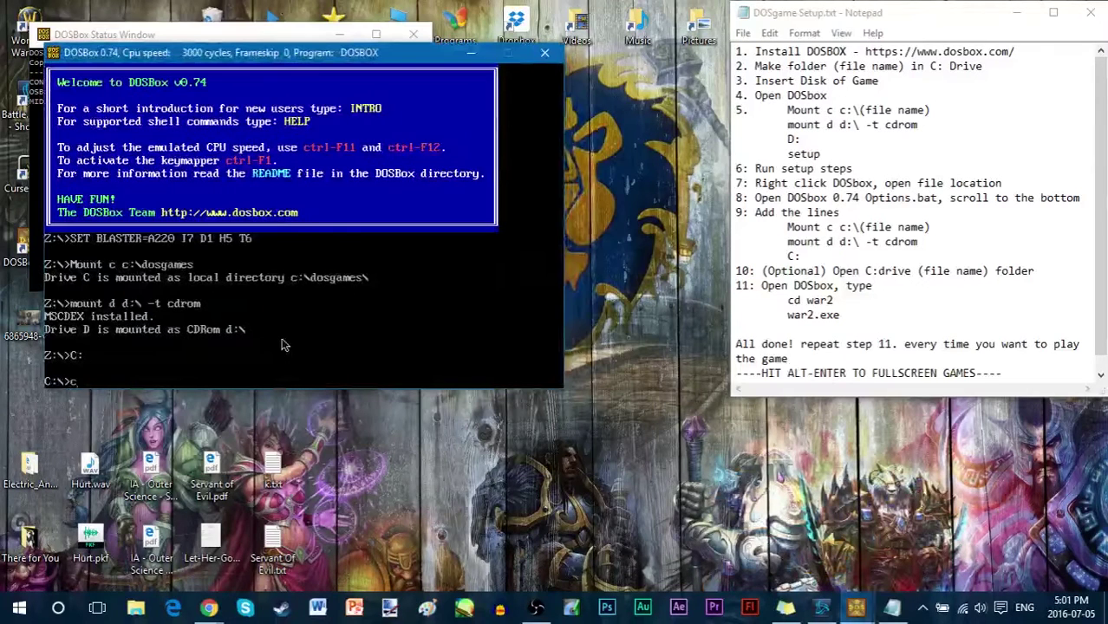
{"action": "type", "text": "d war2"}
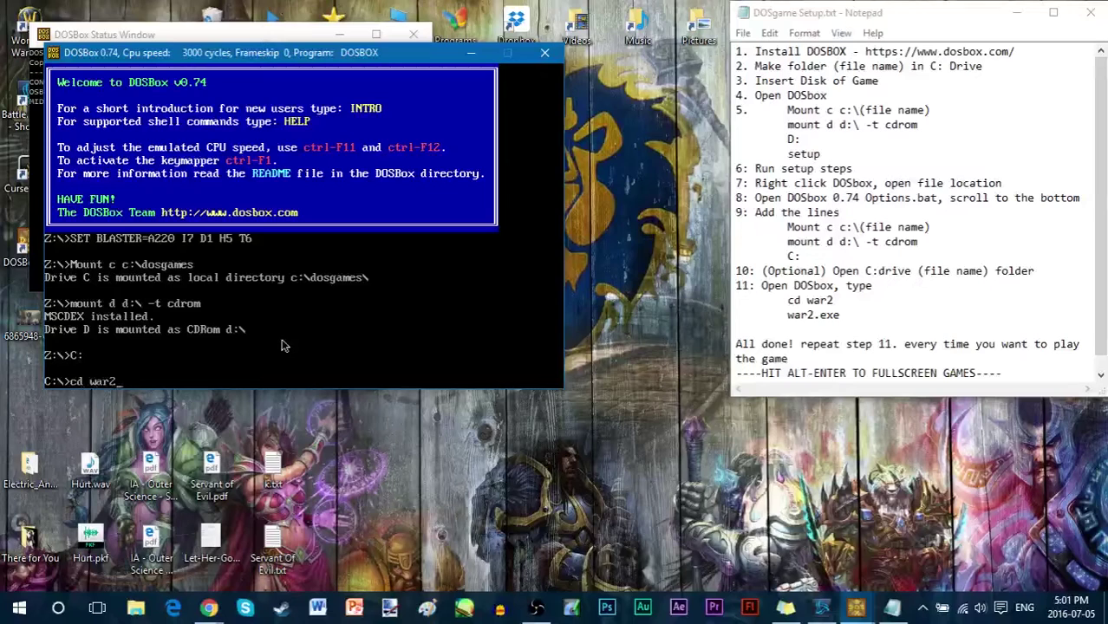
{"action": "key", "text": "Return"}
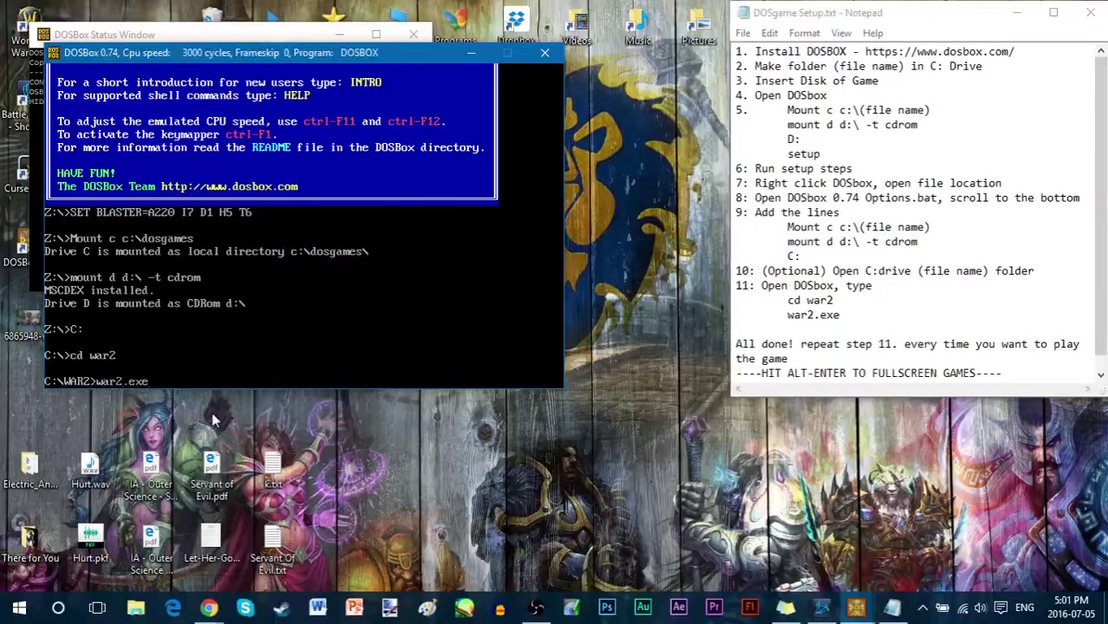
{"action": "key", "text": "Return"}
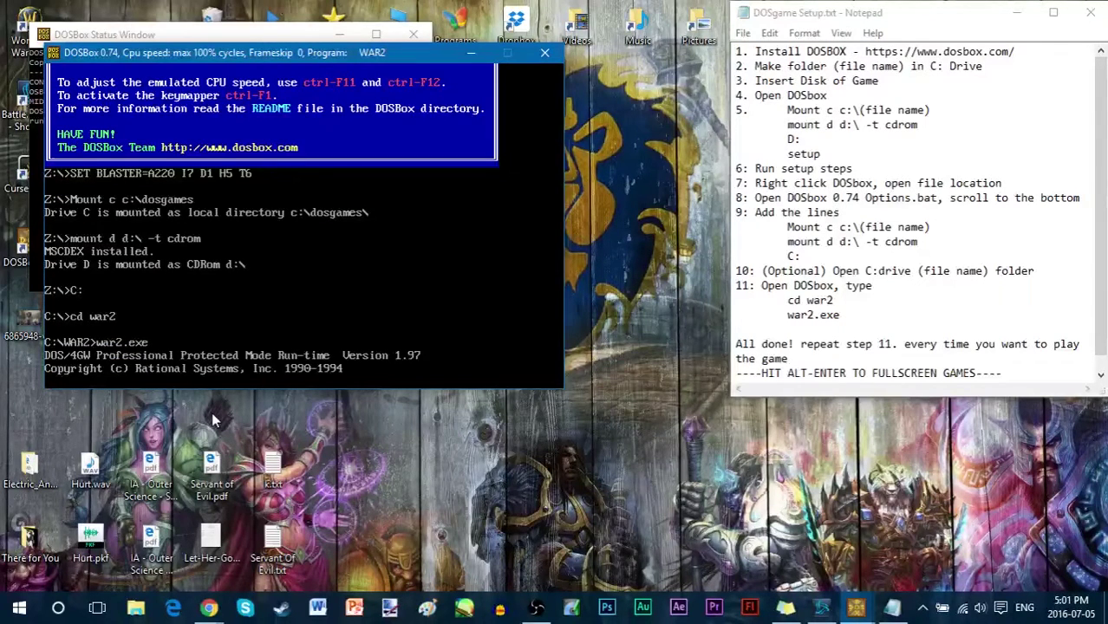